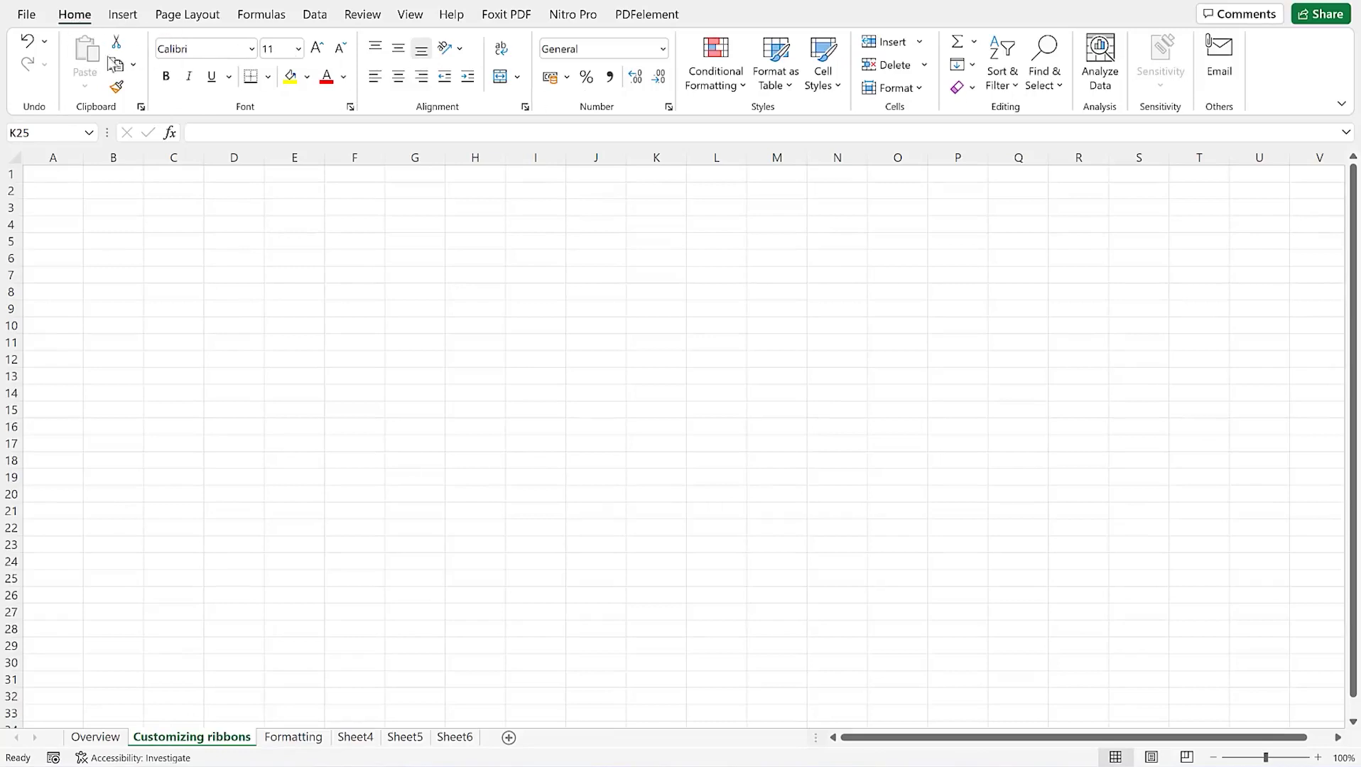
Step: Look through the Insert, Page Layout, Formulas, Data, Review, View and Help tabs
click(122, 14)
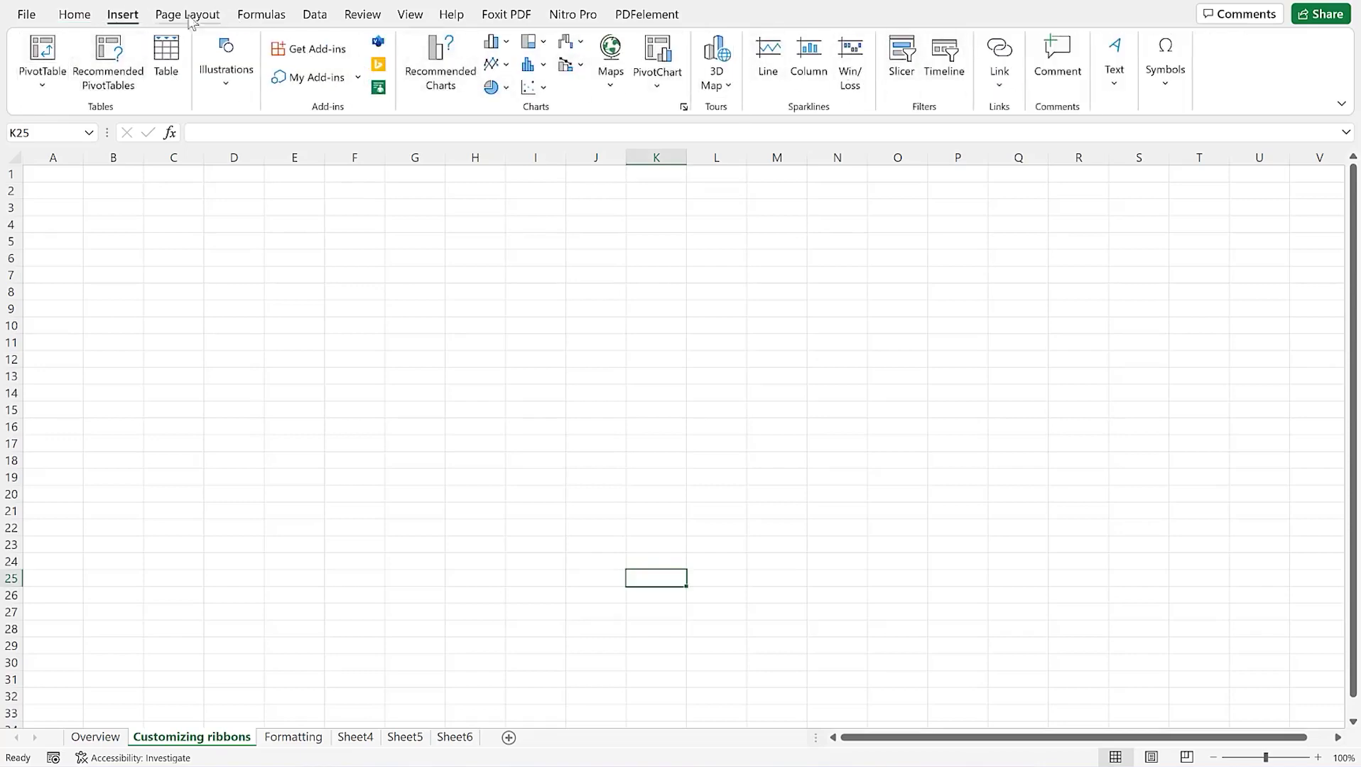
click(213, 15)
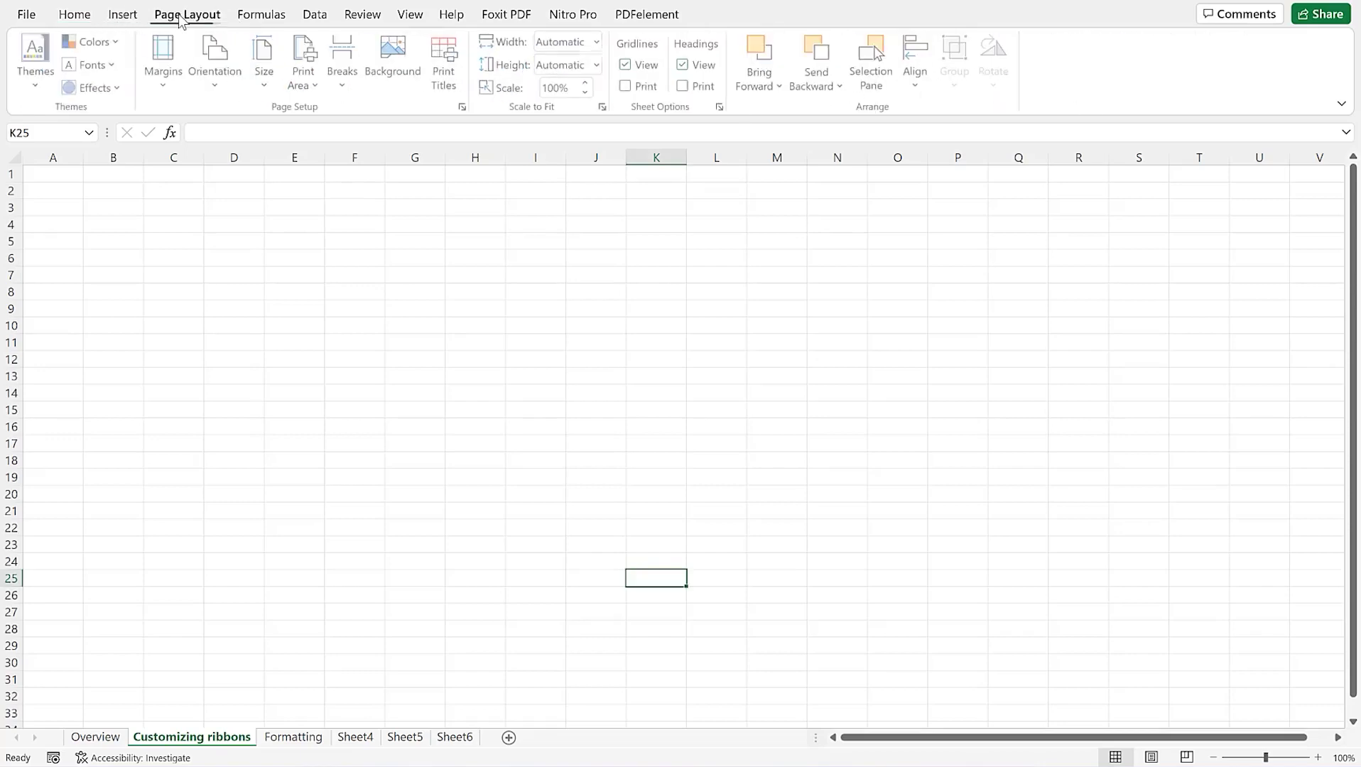
click(263, 14)
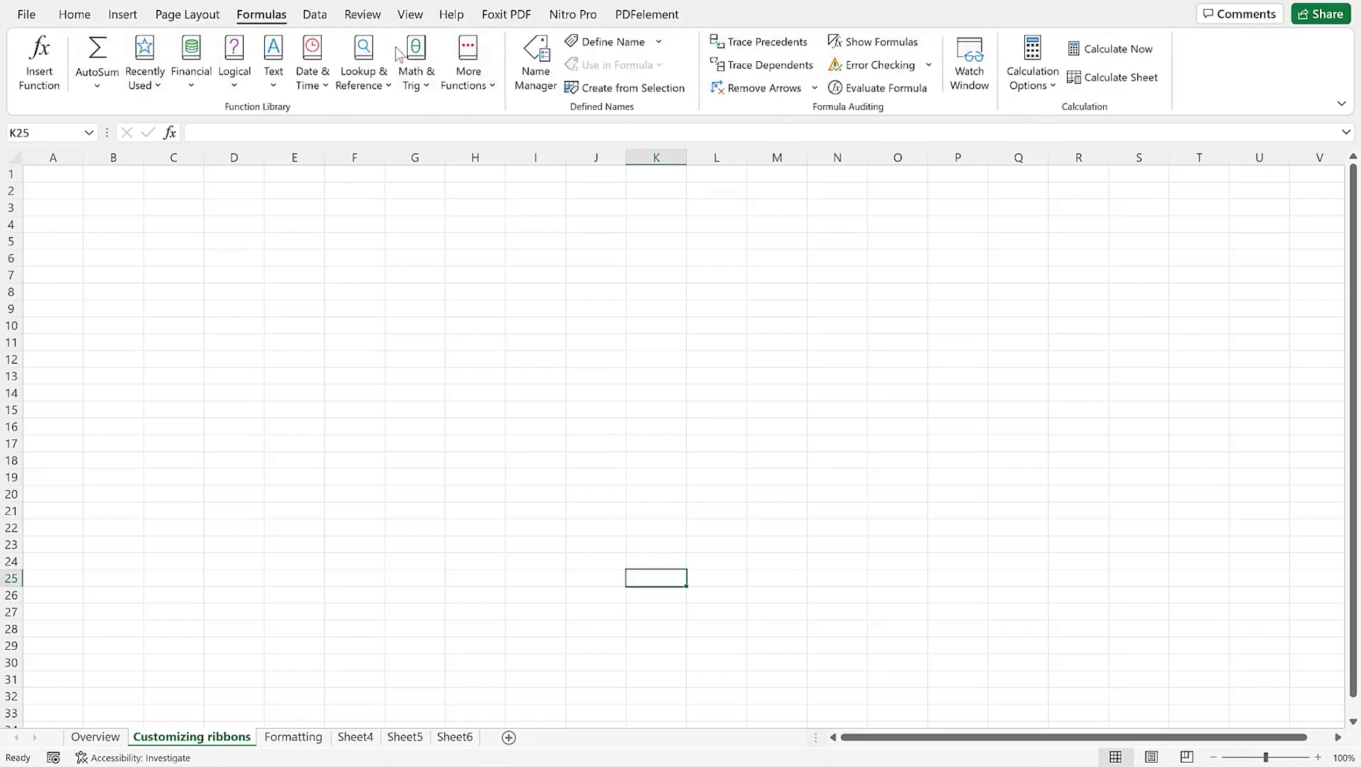
click(315, 15)
click(363, 16)
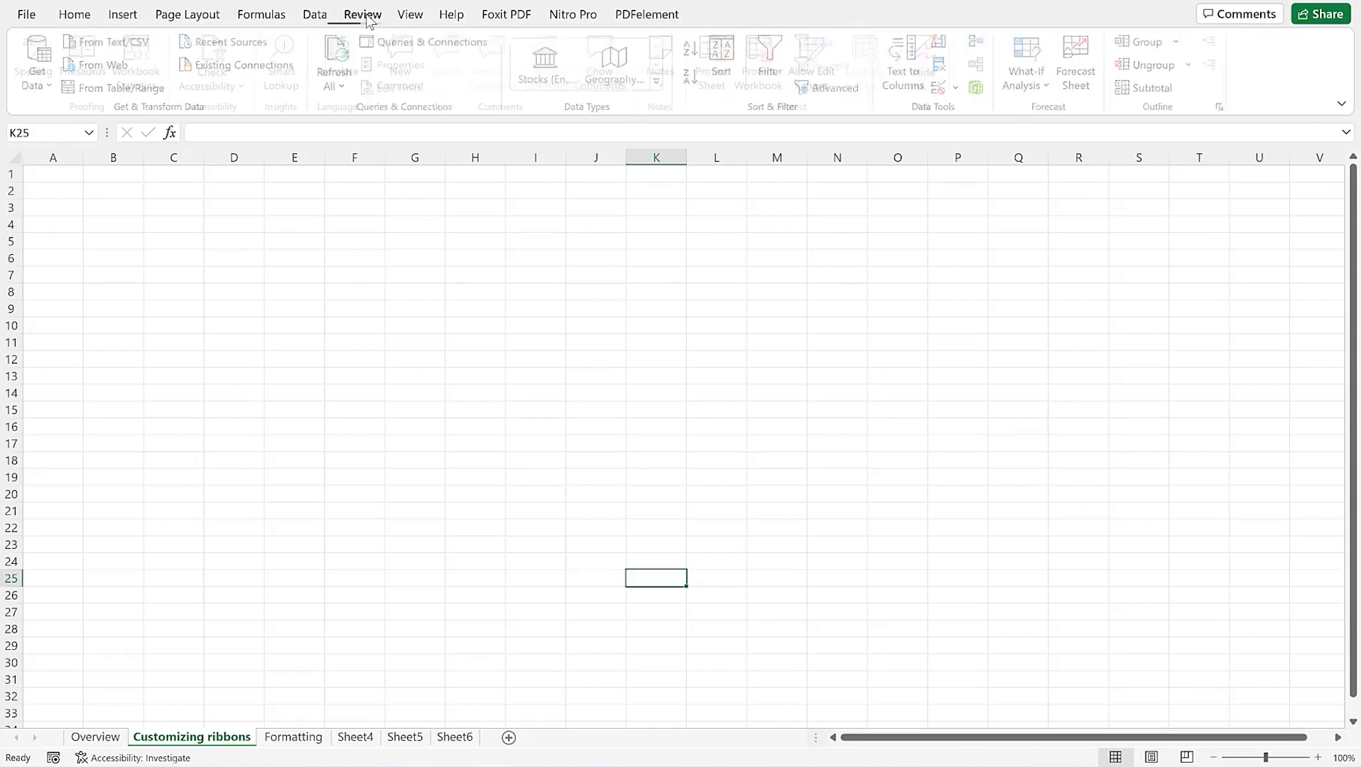
click(427, 15)
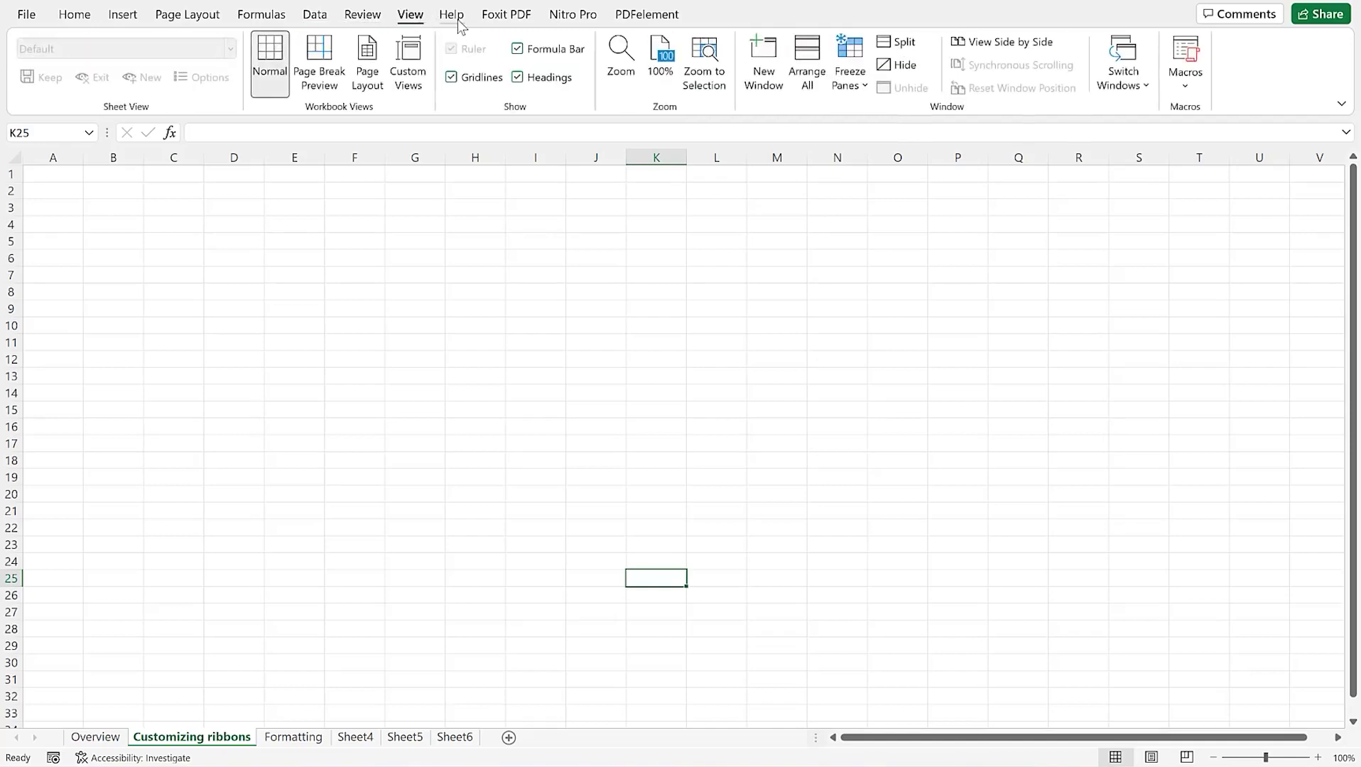
click(454, 17)
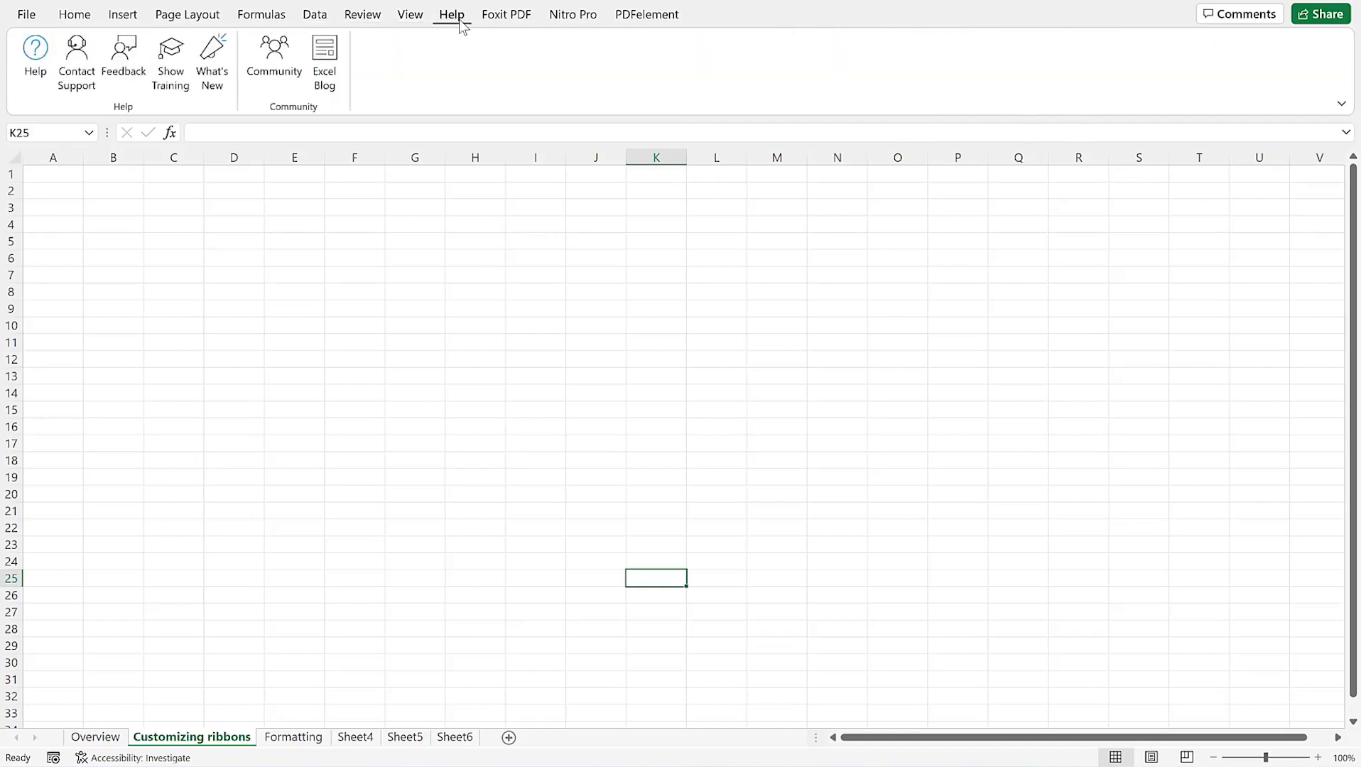
Step: Glance at the File backstage, return to Home, then choose Customize the Ribbon from the ribbon's shortcut menu
click(27, 15)
key(Escape)
click(73, 15)
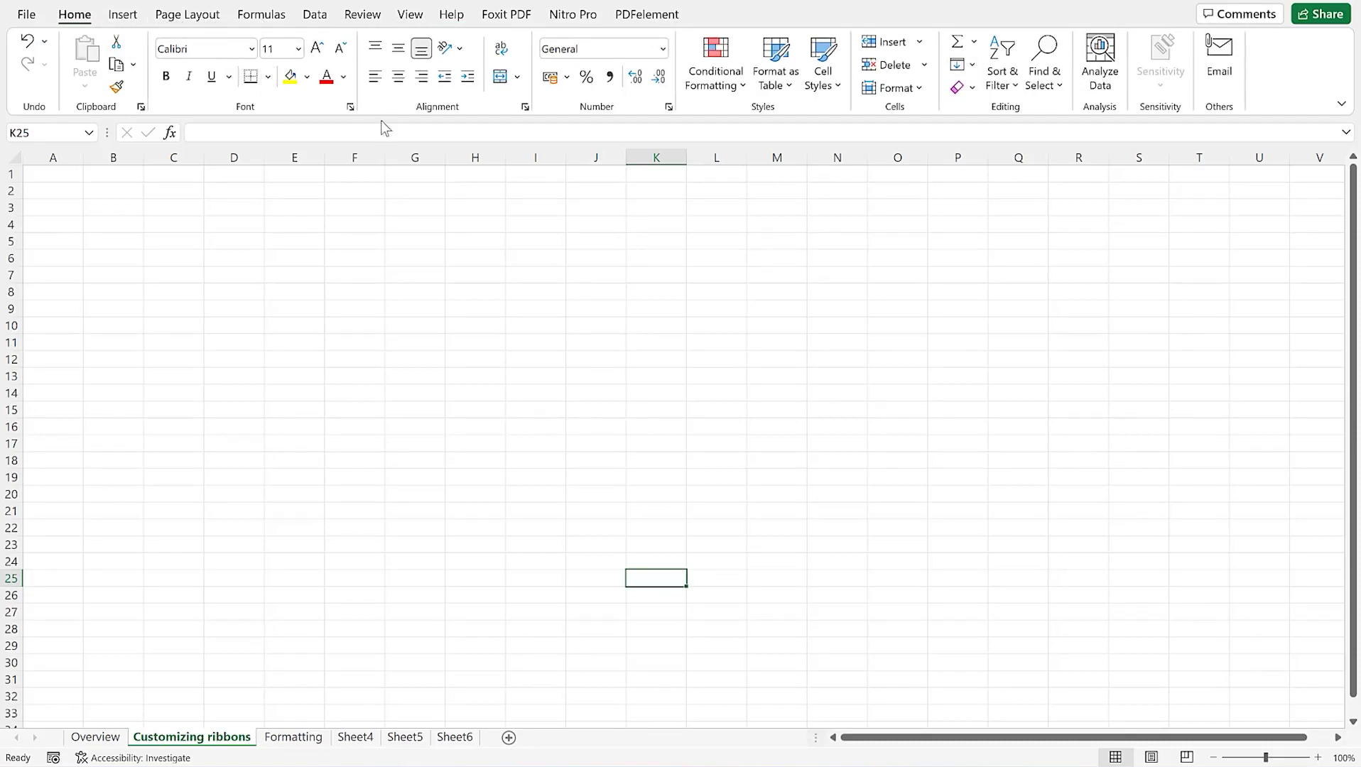
right_click(519, 59)
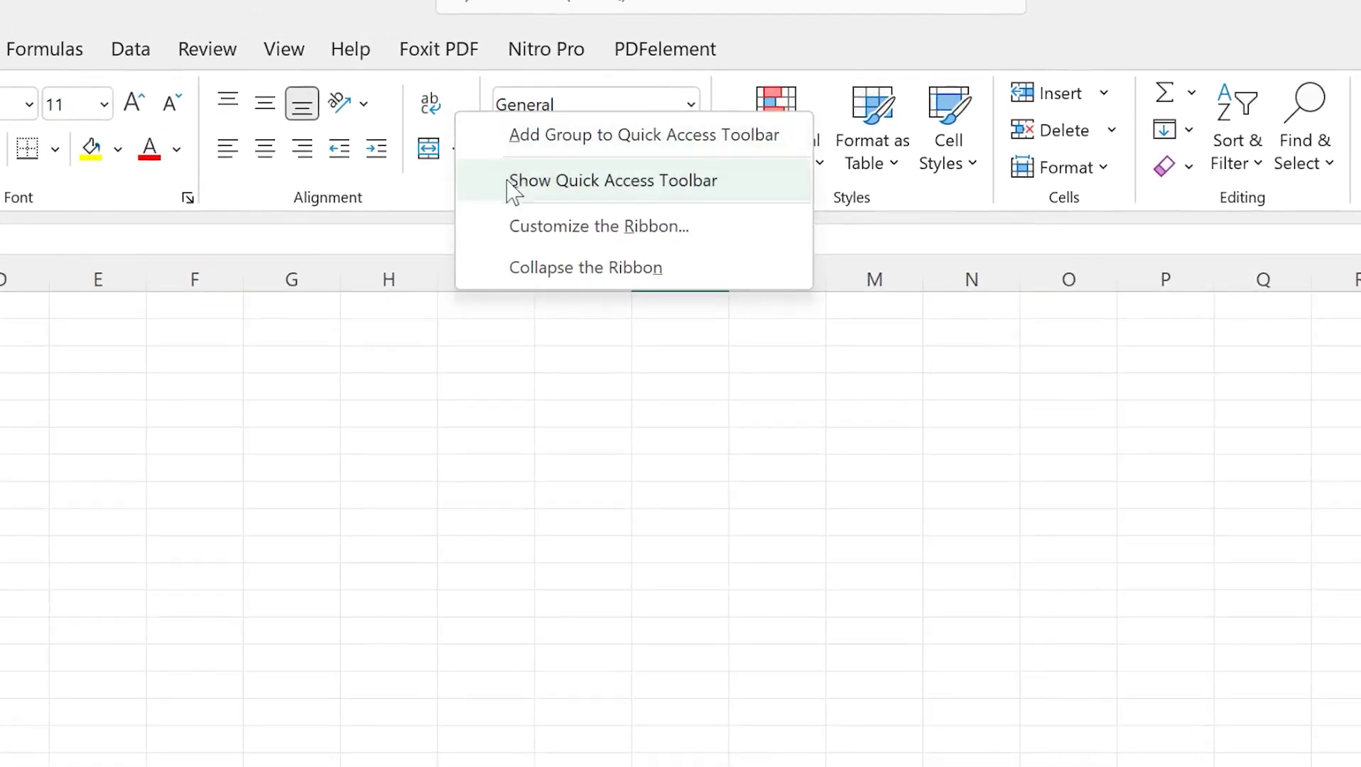
click(537, 228)
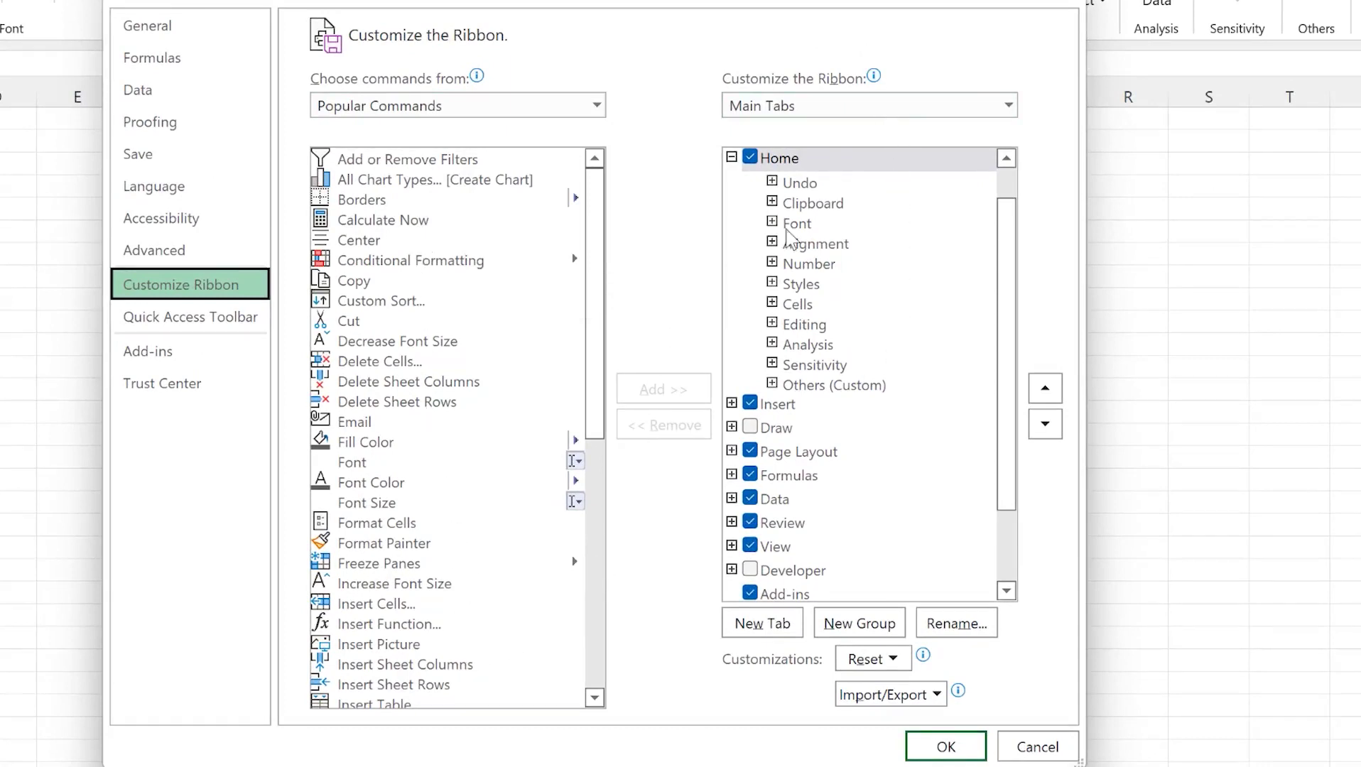
Step: Collapse Home in Main Tabs so every tab shows, with Draw and Developer unticked
click(732, 157)
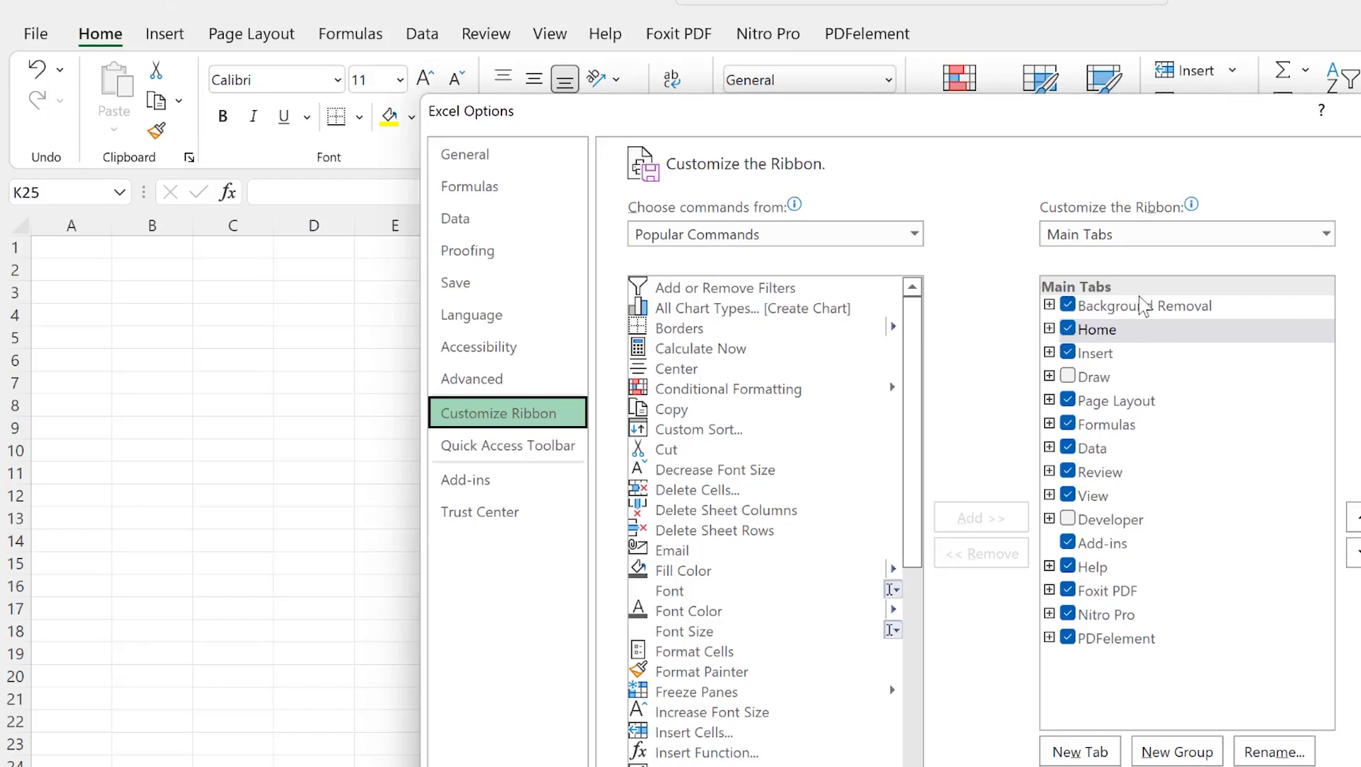
Step: Enable the Draw tab, choose its red pen, select cell D8, and return to Home
click(1069, 378)
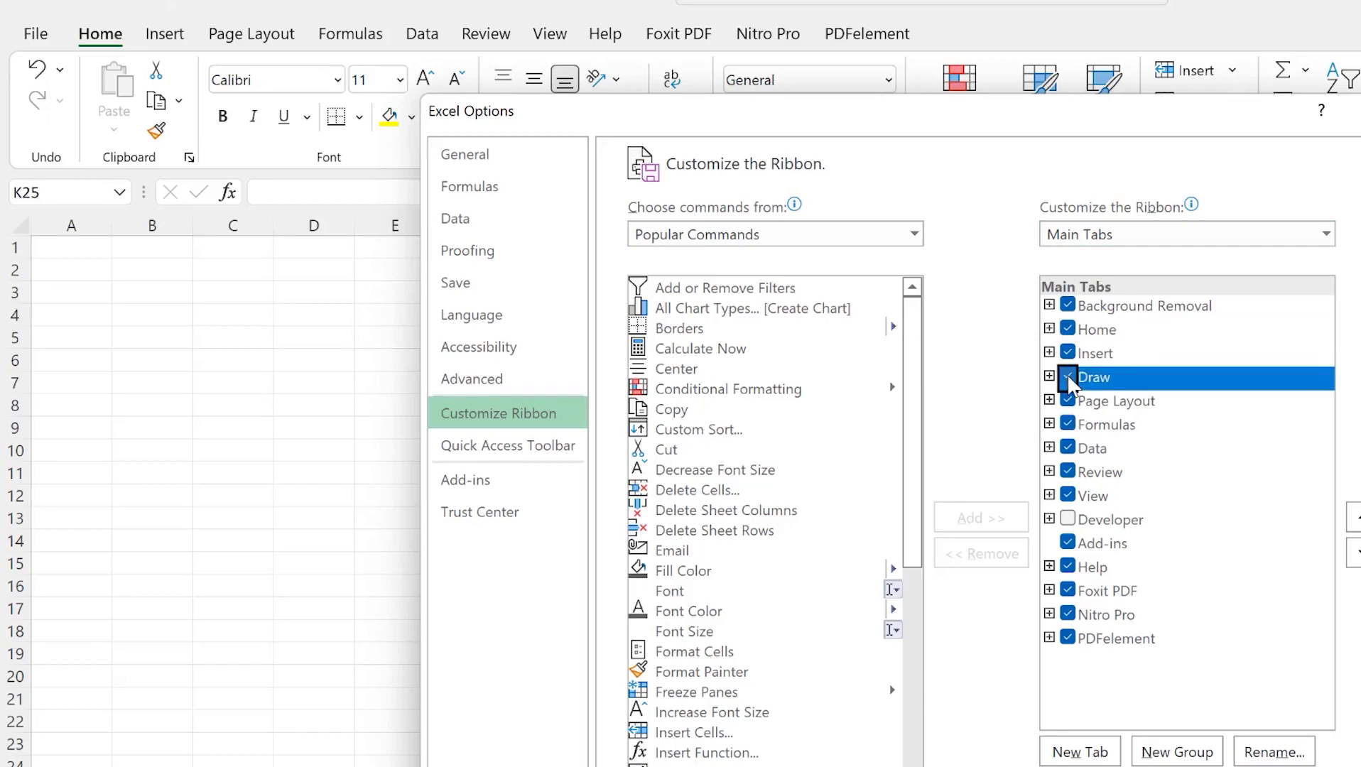
key(Return)
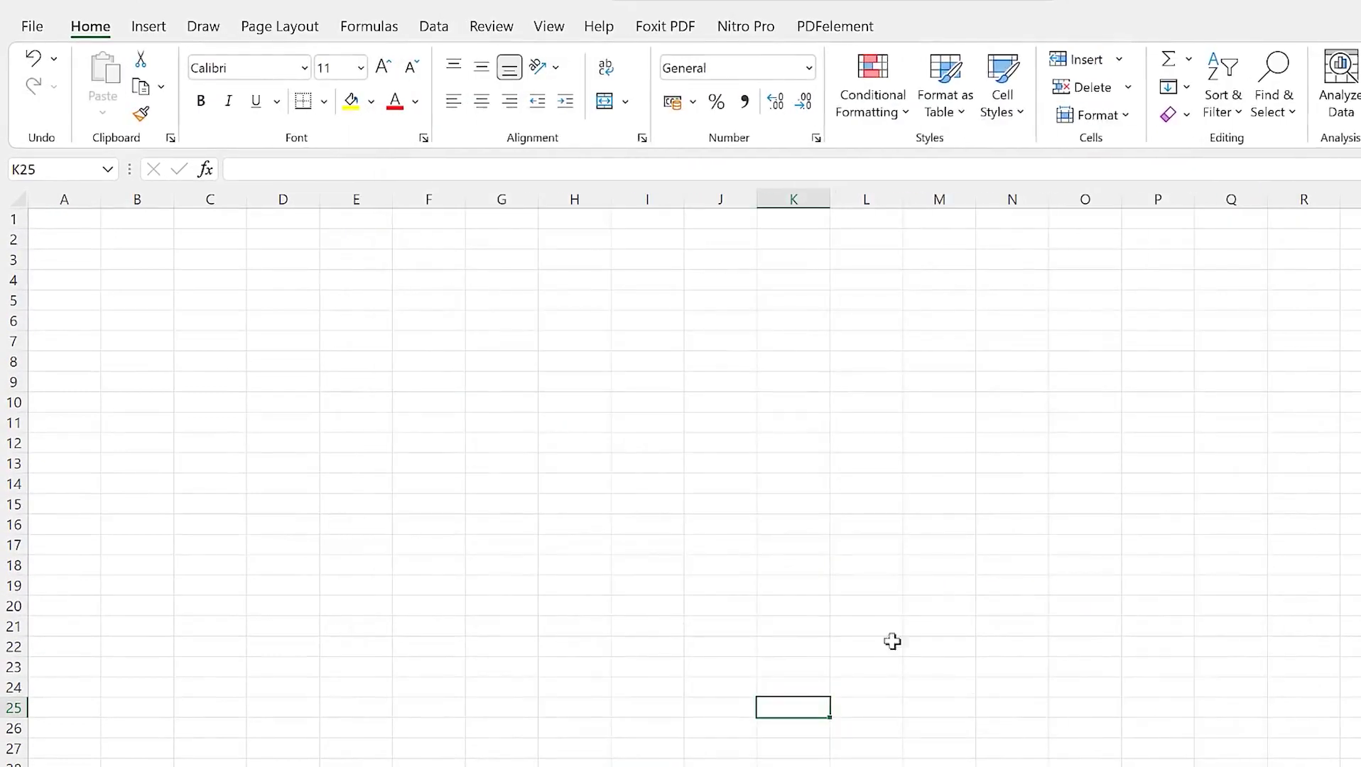
click(204, 27)
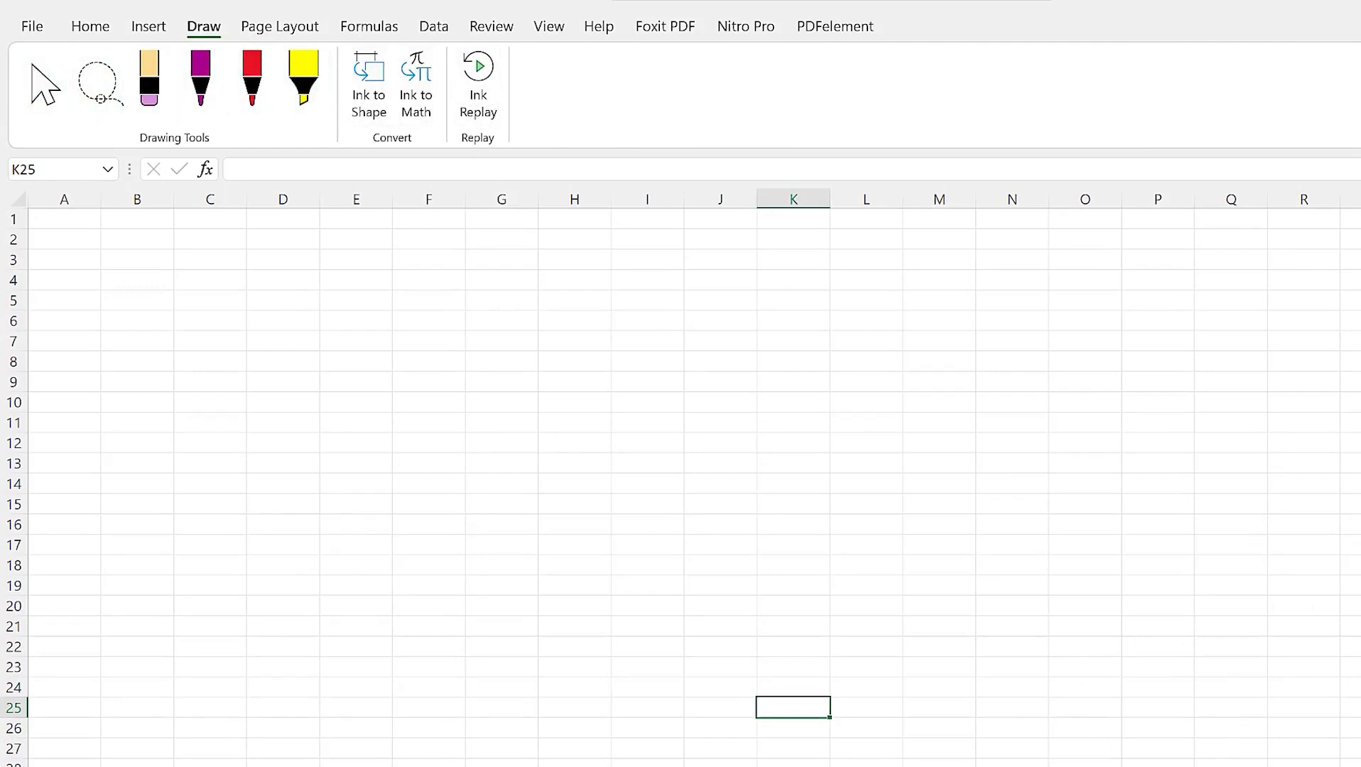
click(283, 362)
click(252, 80)
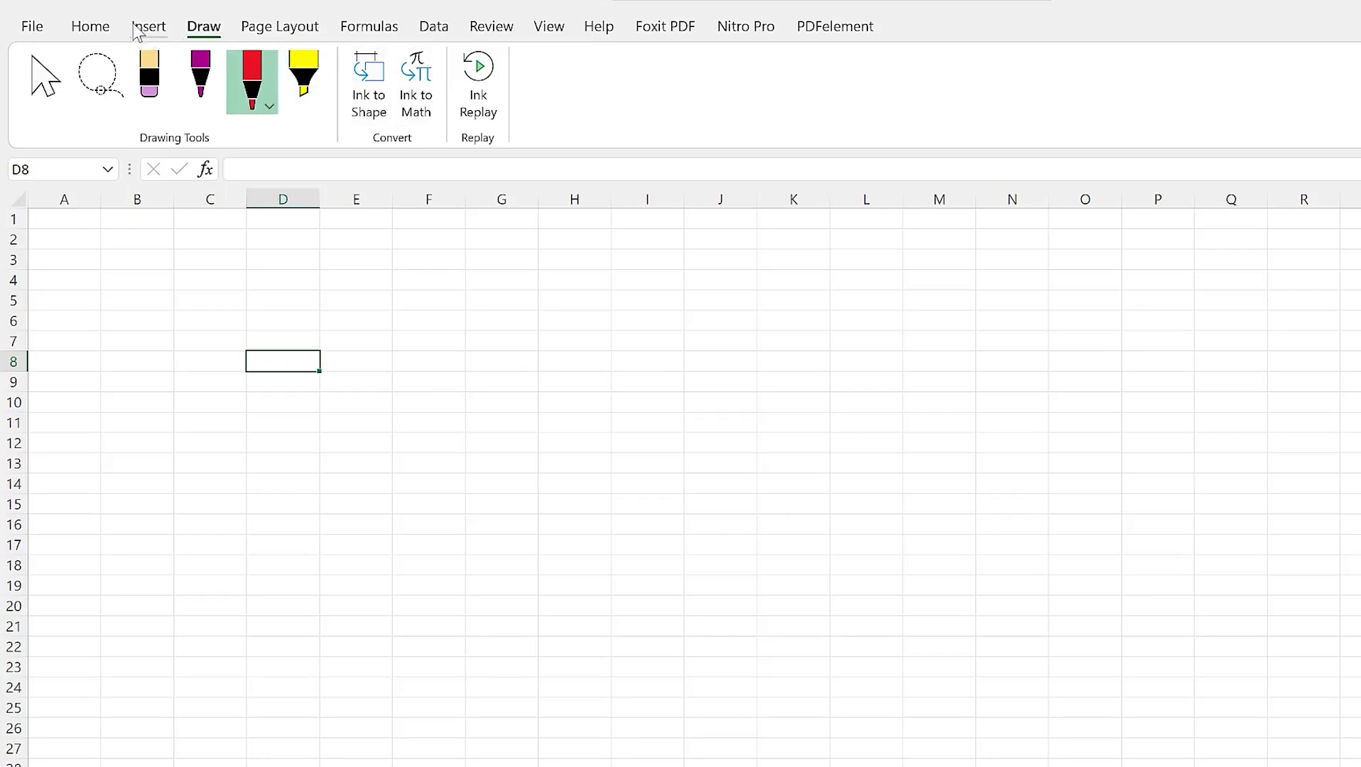
click(86, 27)
Step: Reopen Customize the Ribbon and untick the Draw tab
right_click(534, 74)
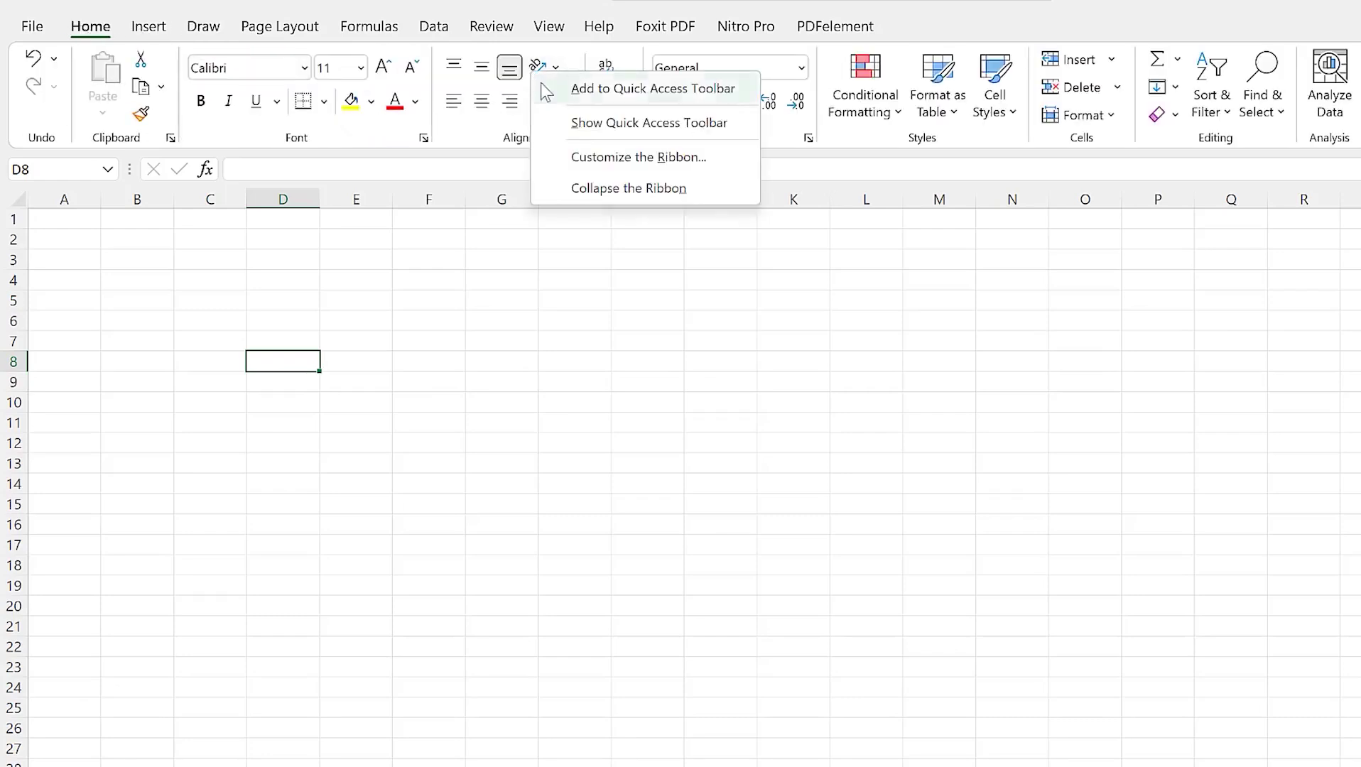
click(594, 164)
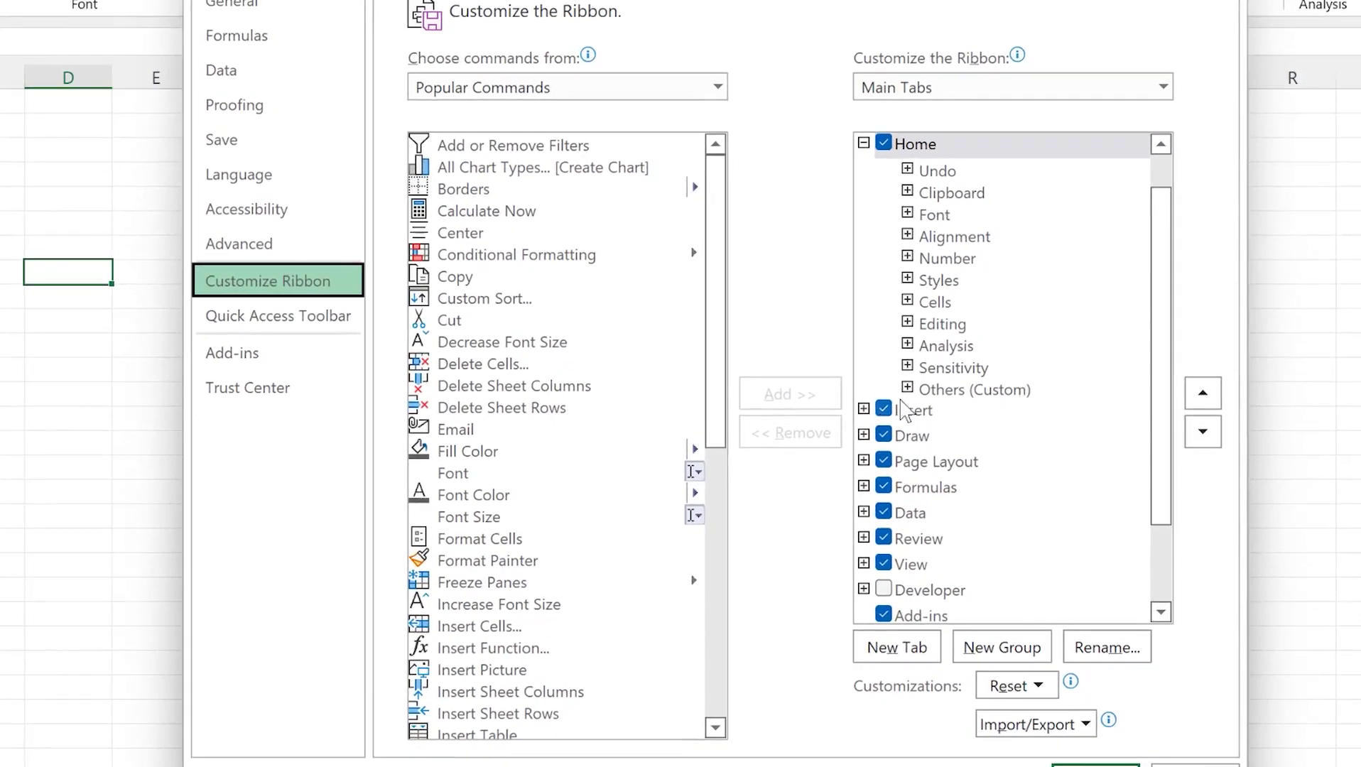
click(884, 435)
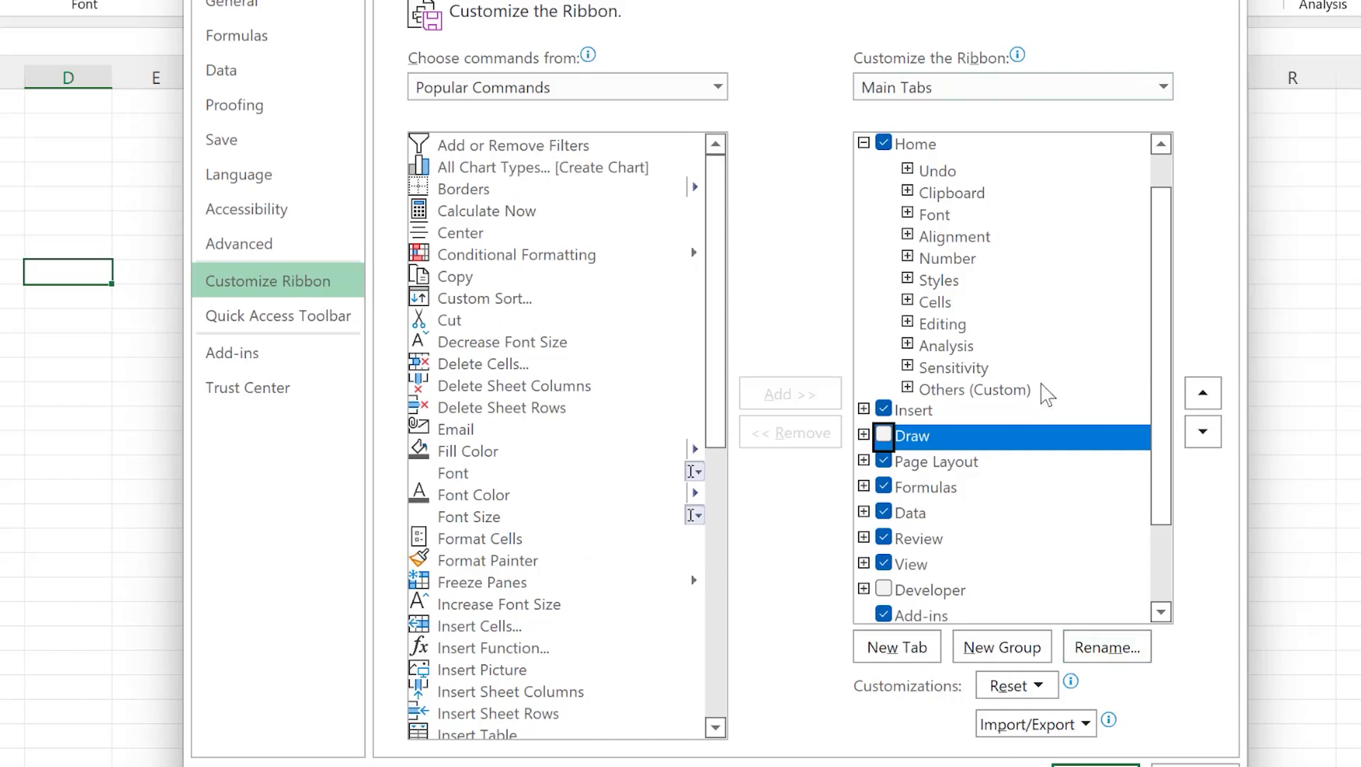
Step: Set Choose commands from to All Commands
drag(718, 214, 753, 514)
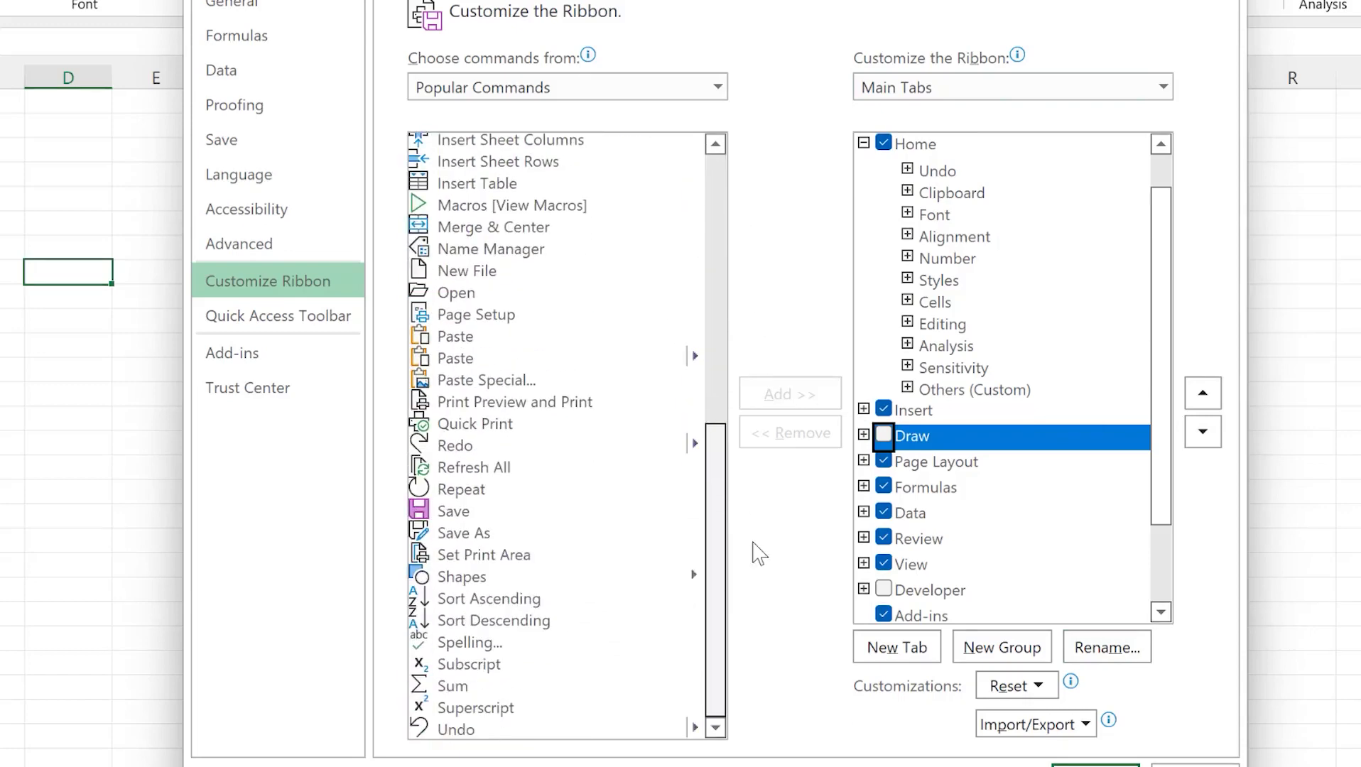
drag(729, 446, 719, 171)
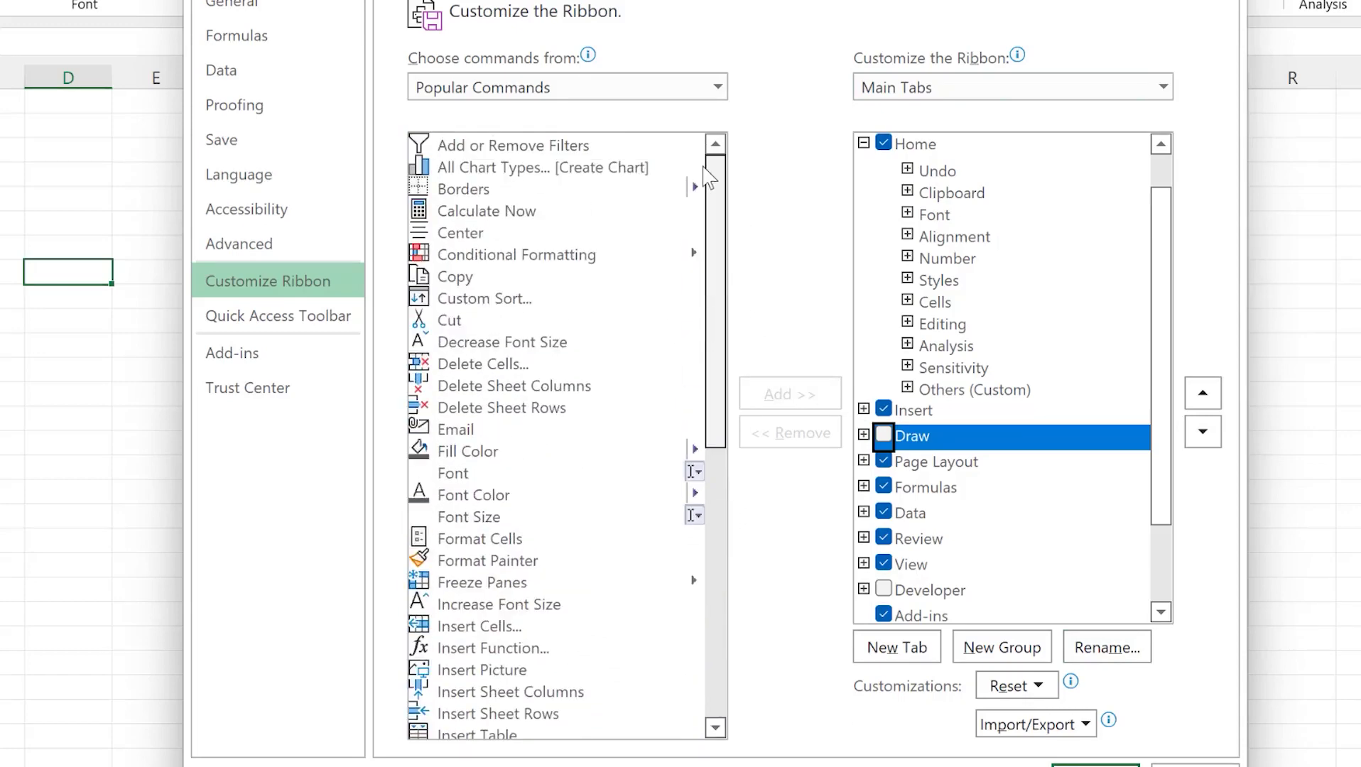
click(718, 87)
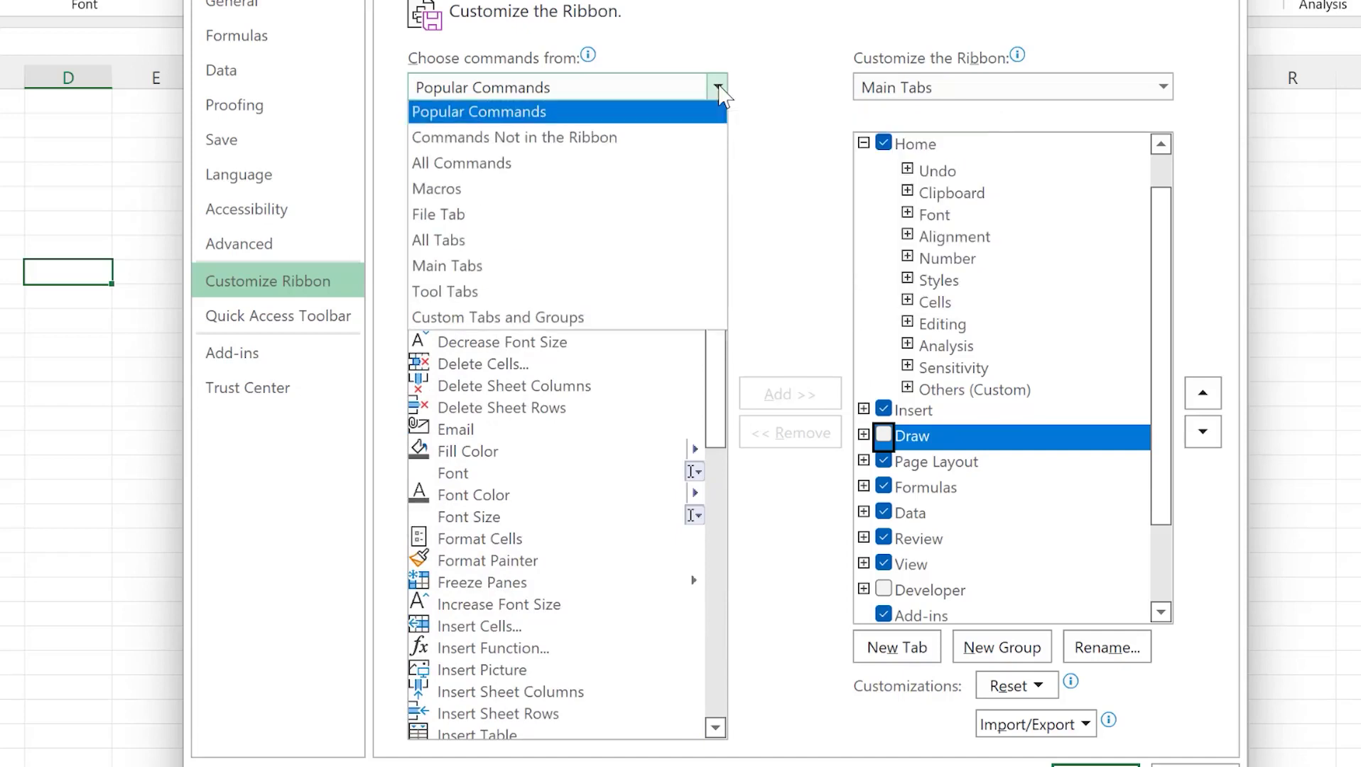
click(645, 178)
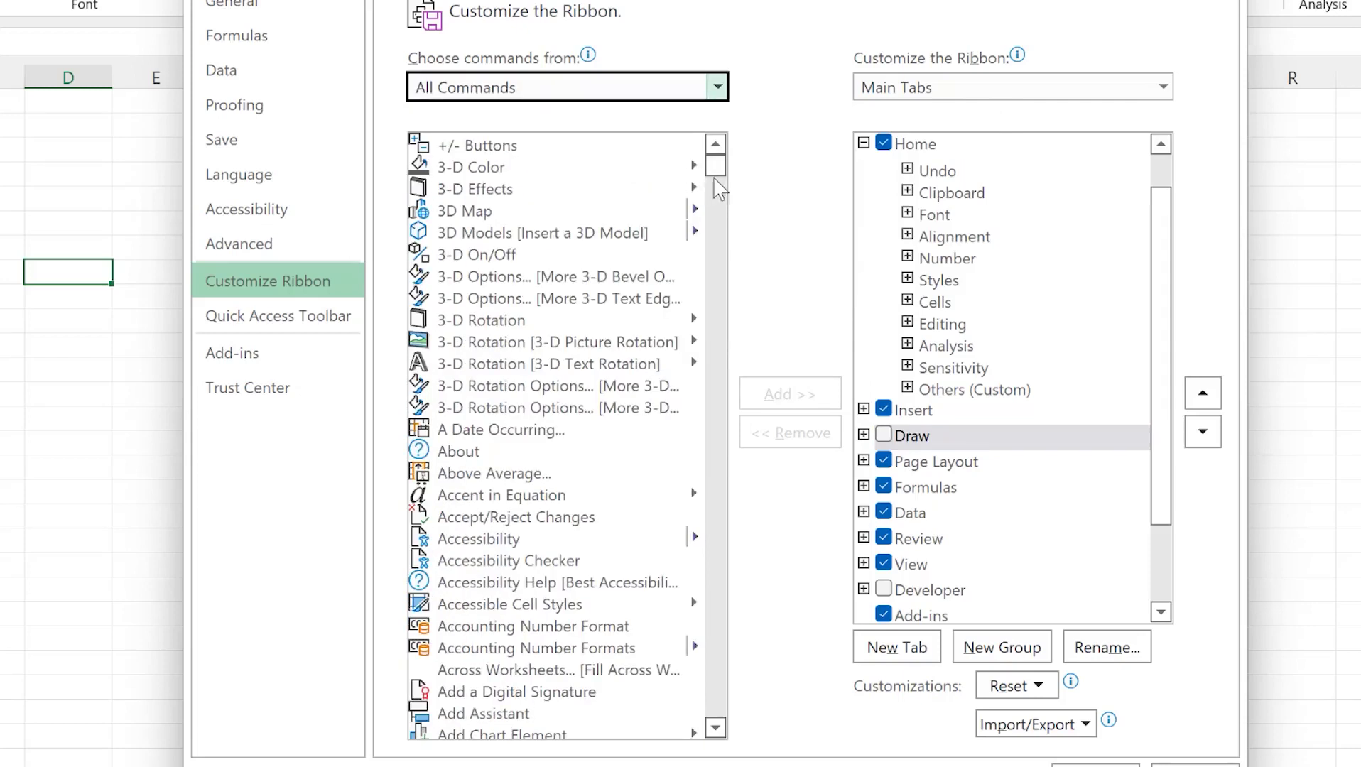
Step: Select Division Sign, add a New Group (Custom) under Home, and choose Rename for it
drag(720, 176, 688, 324)
click(540, 421)
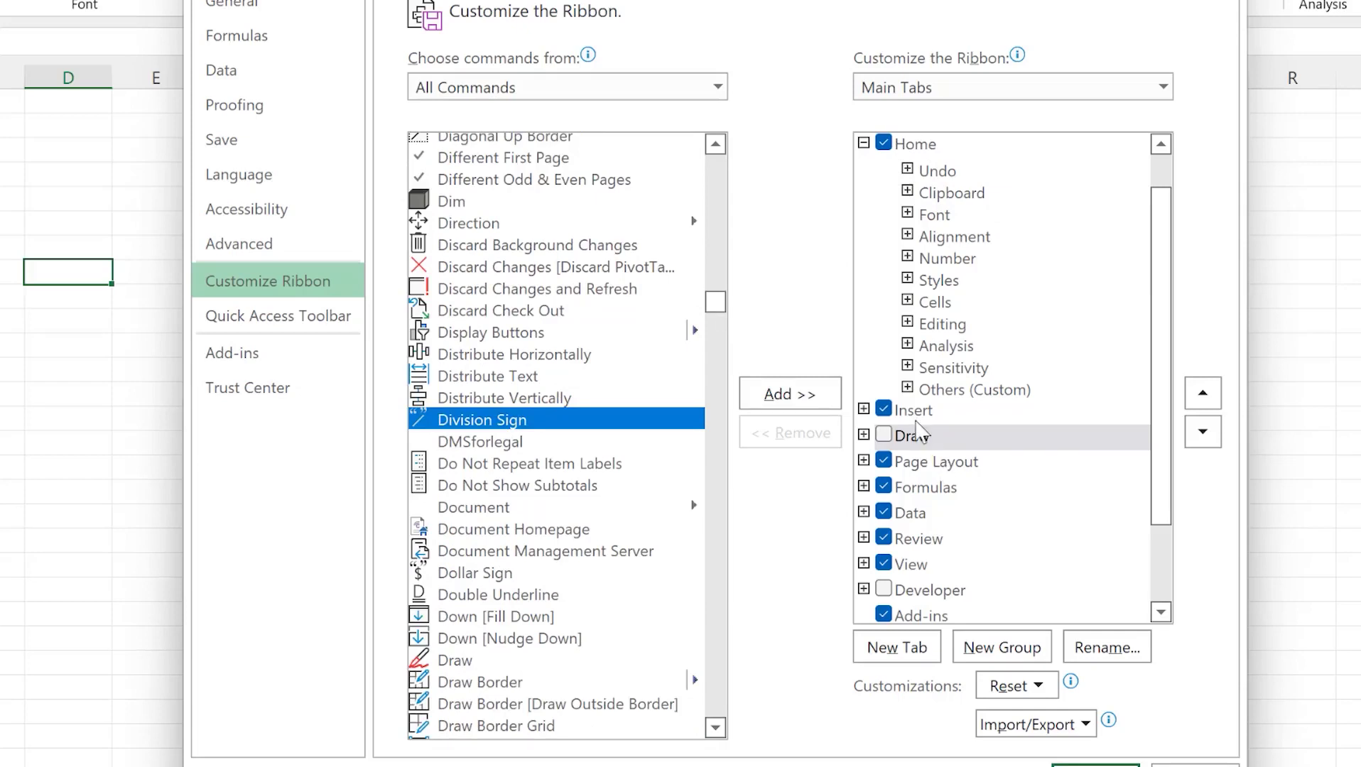
click(923, 149)
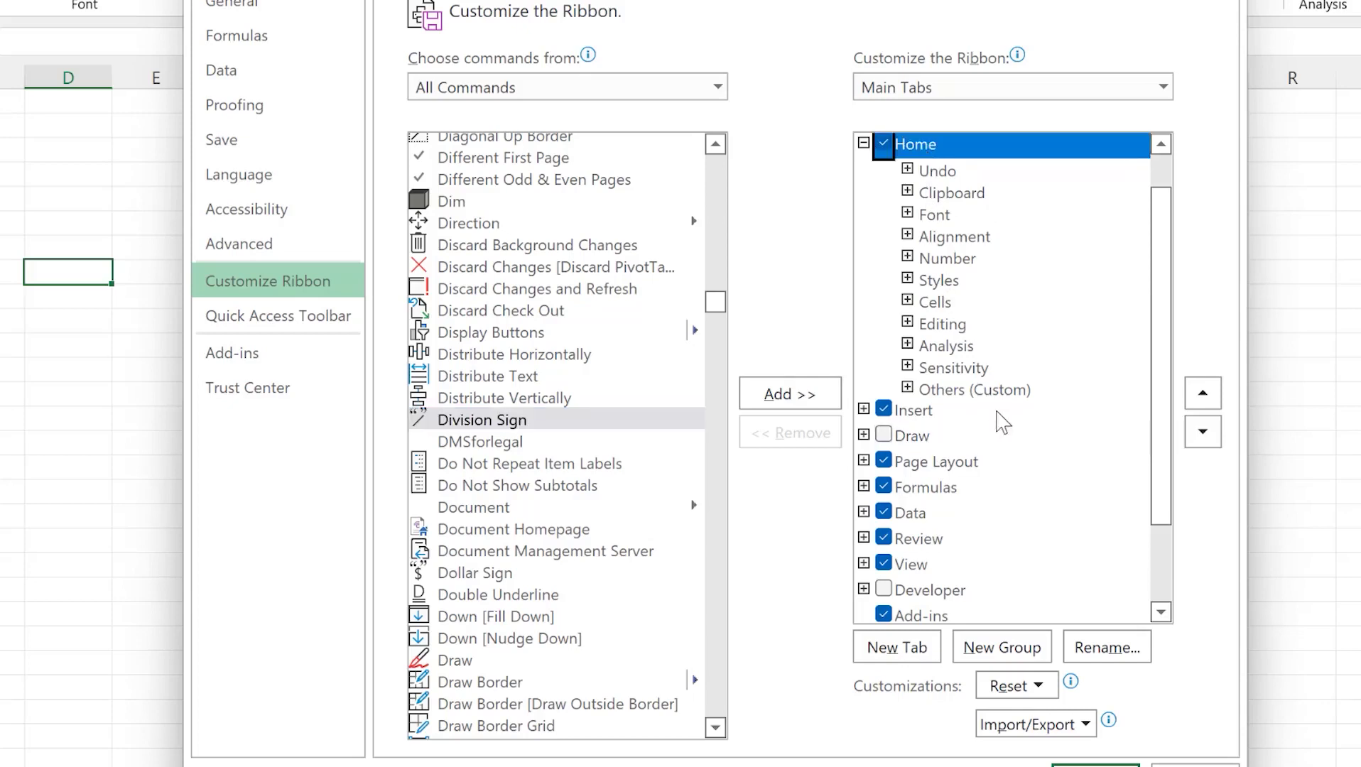
click(981, 652)
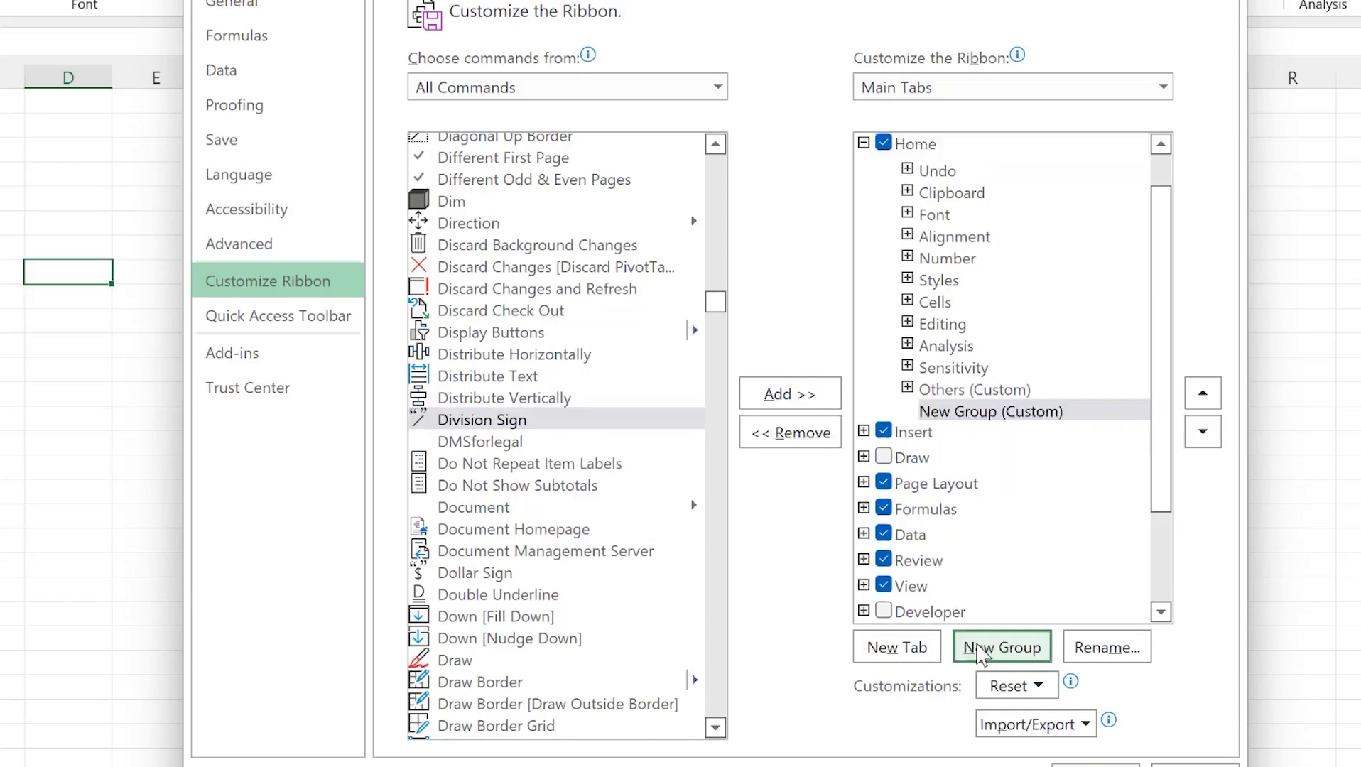
right_click(1009, 420)
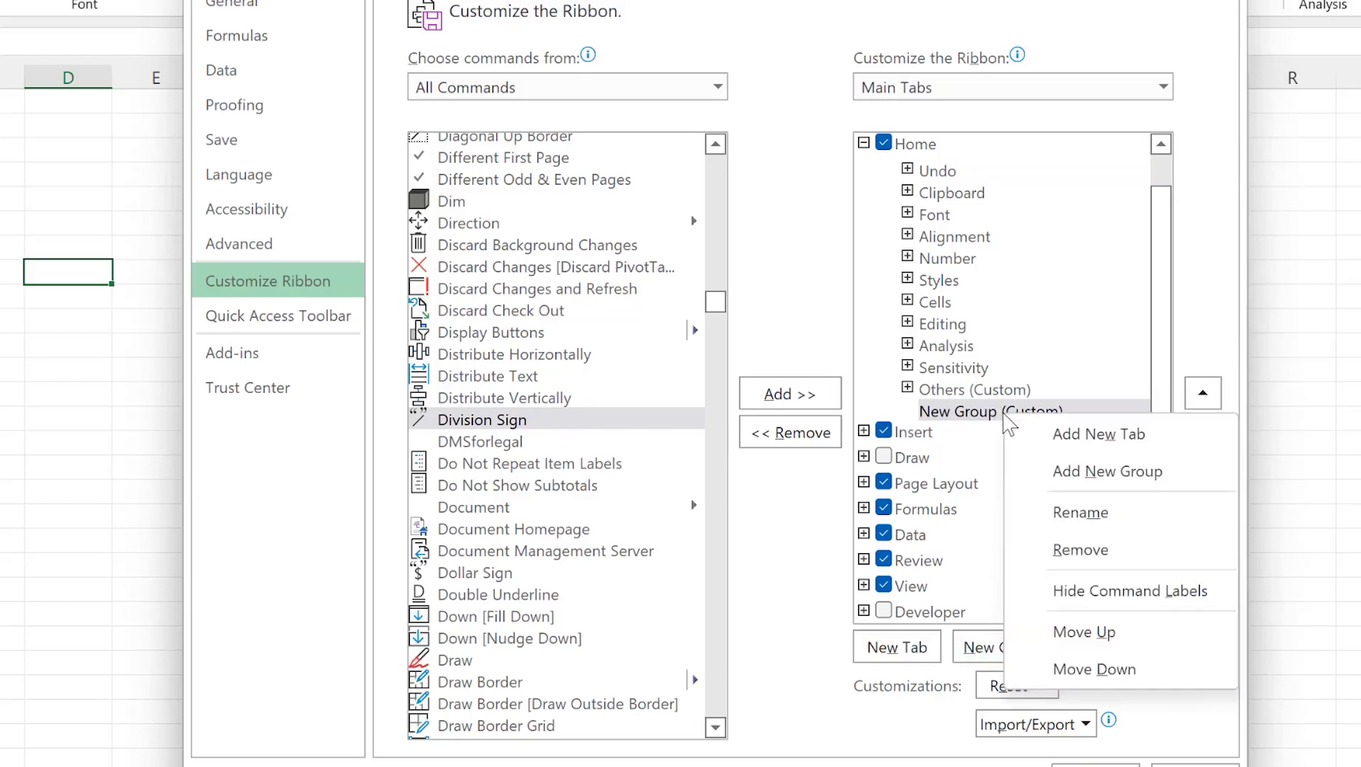
click(1050, 512)
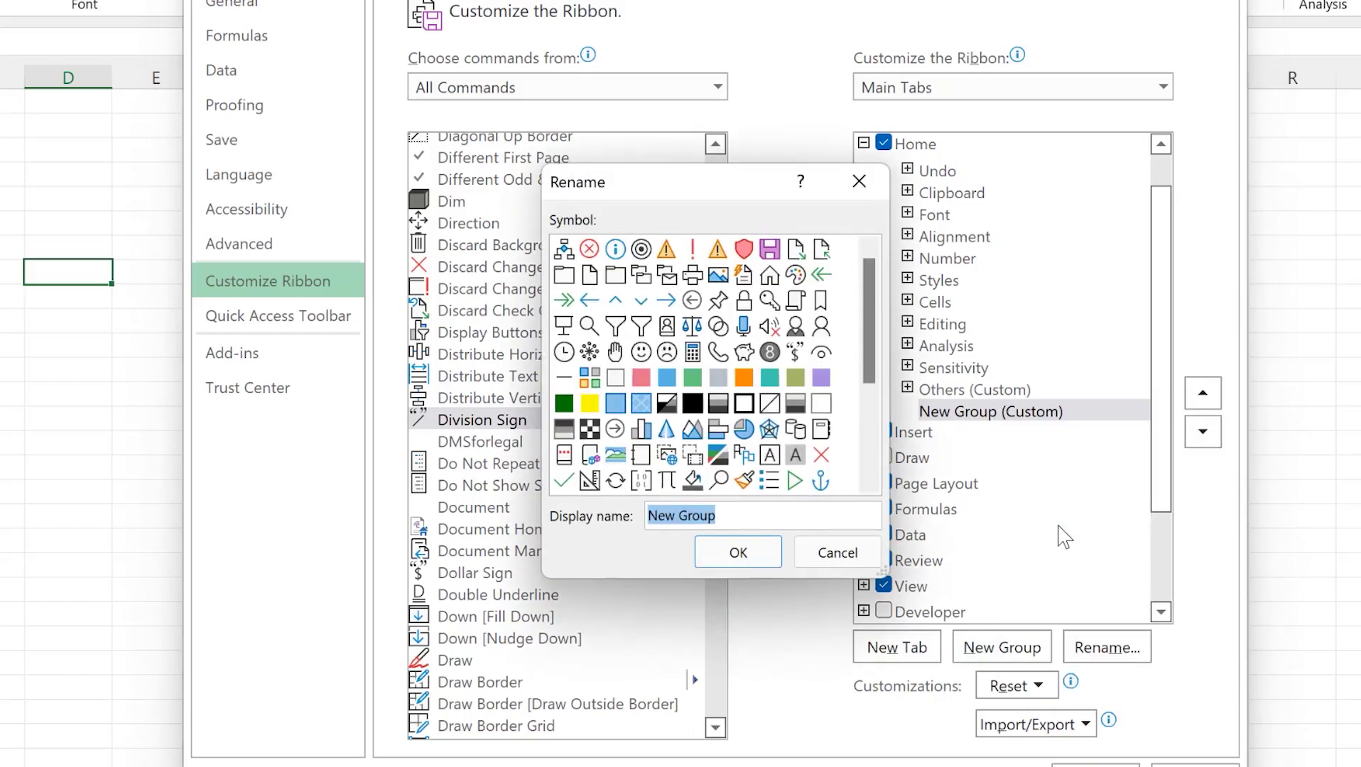
Step: Give the group the first symbol and the display name 'Editing tools'
click(565, 250)
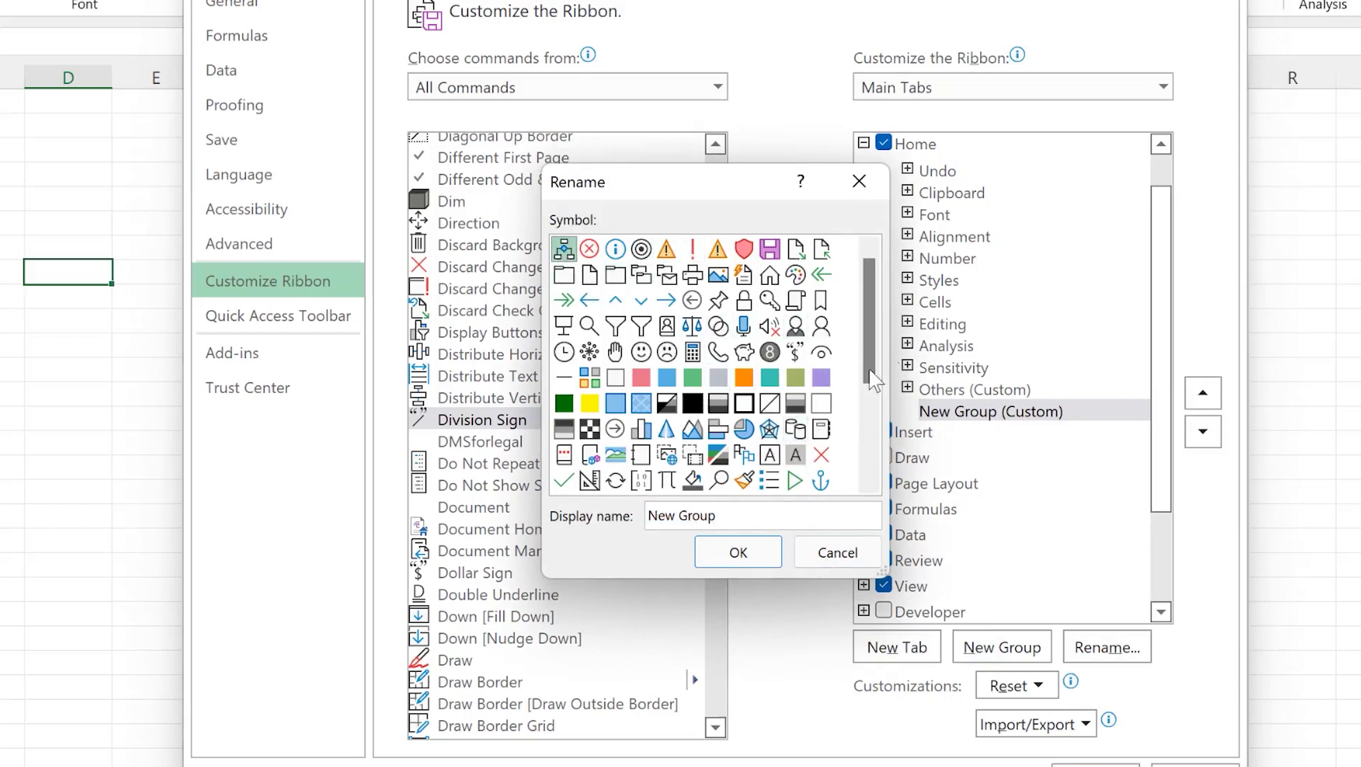
scroll(873, 380, down, 3)
mouse_move(725, 516)
mouse_down()
mouse_move(643, 516)
mouse_move(735, 513)
mouse_up()
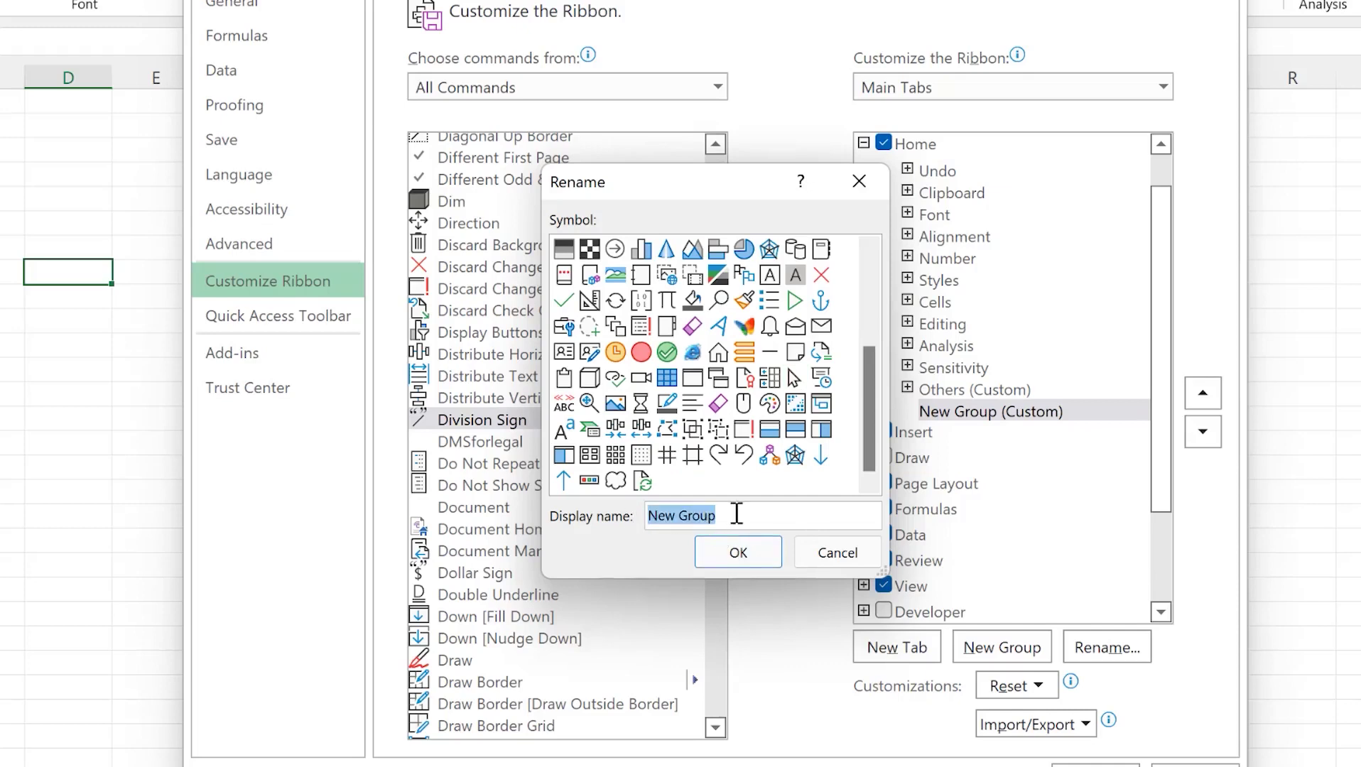
text(Editing tools)
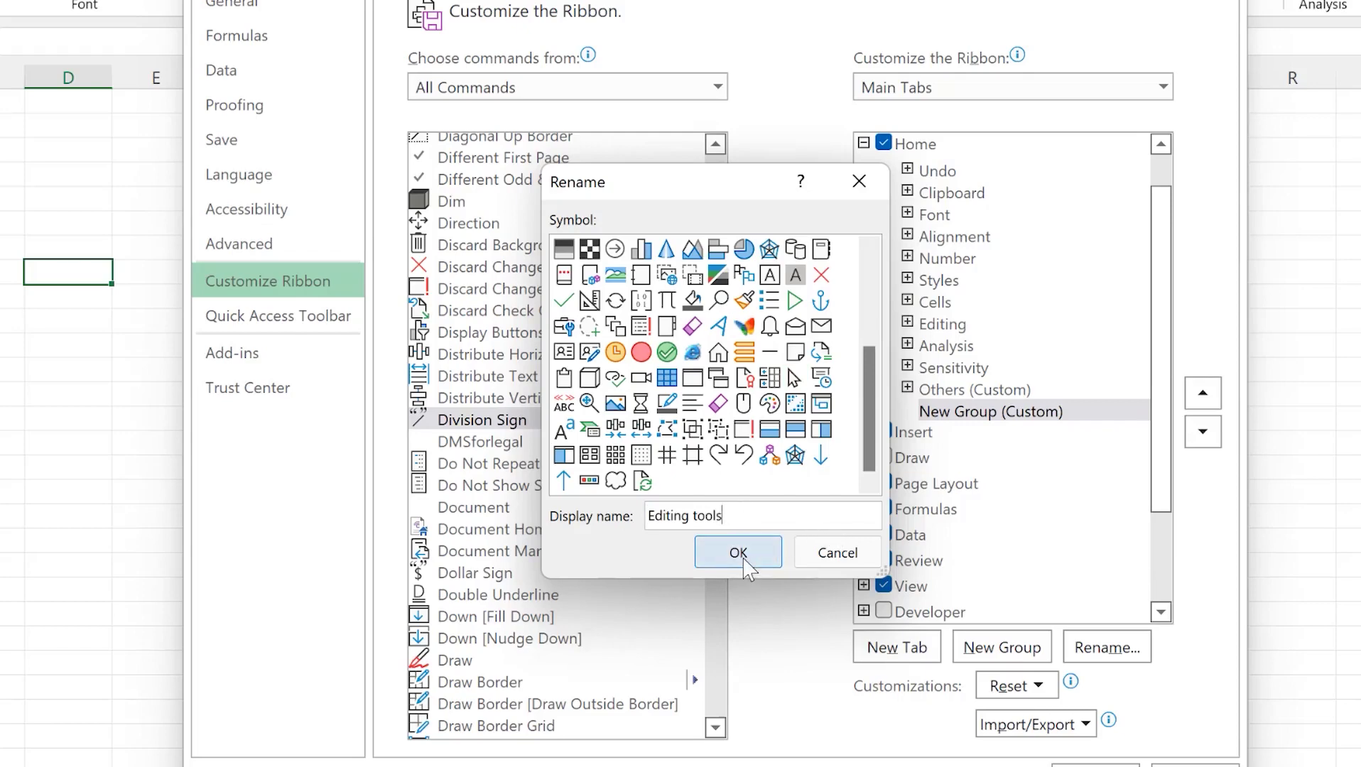
click(739, 553)
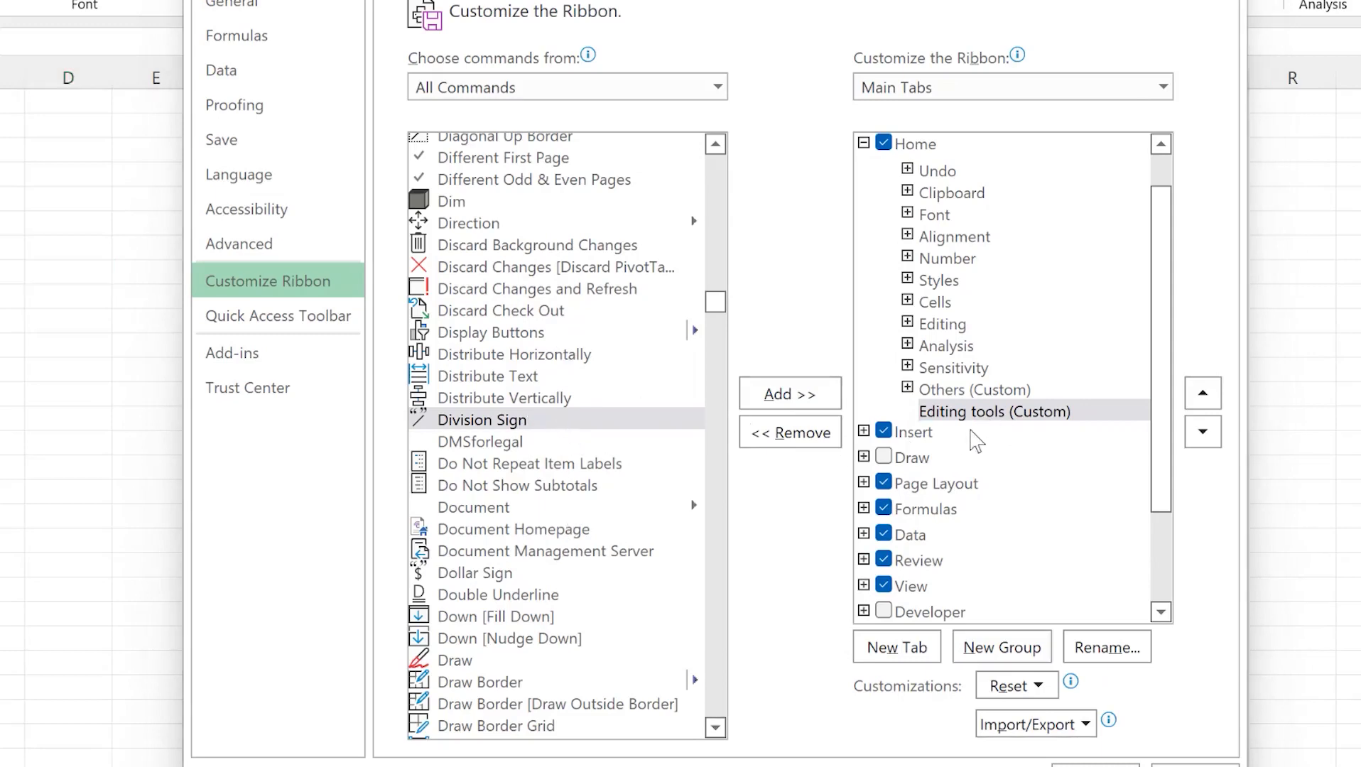
Step: Add Dollar Sign from All Commands to the Editing tools (Custom) group
click(984, 414)
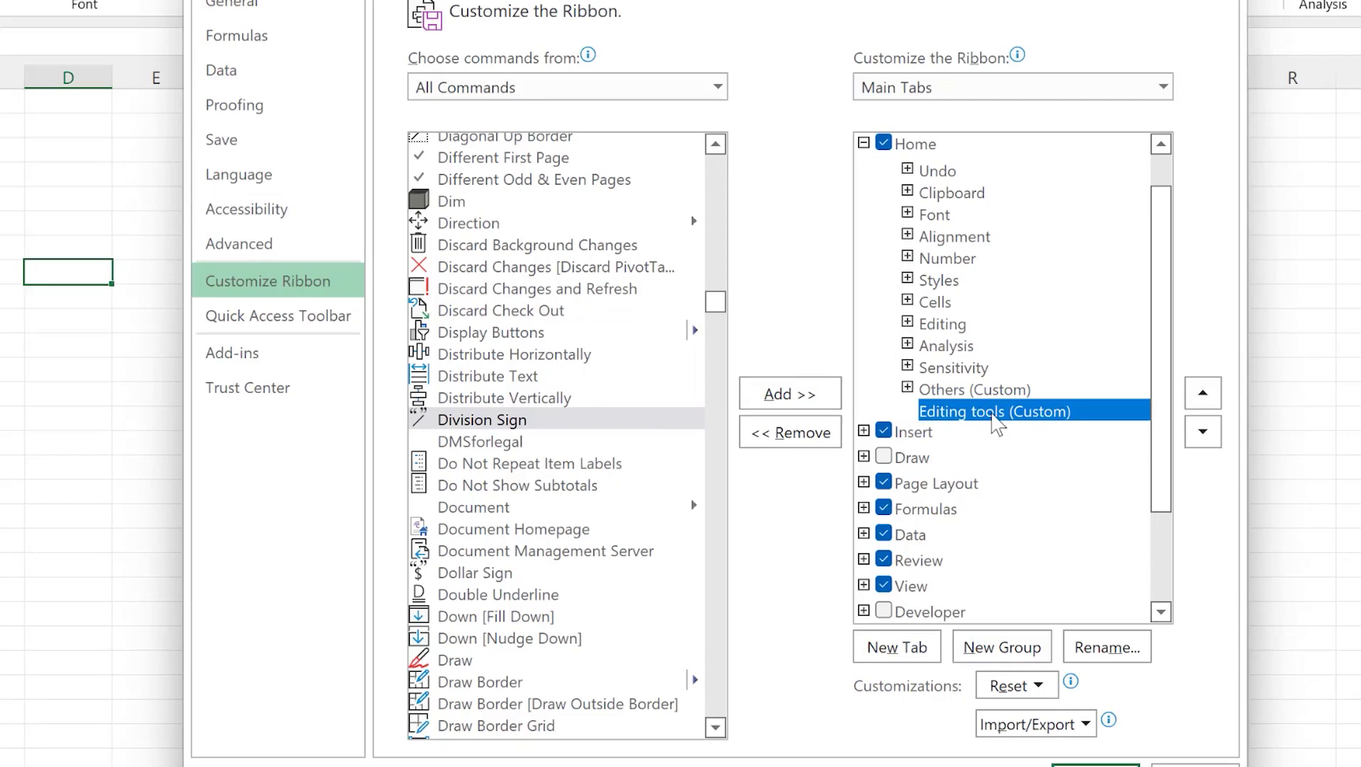
scroll(1002, 377, down, 2)
scroll(569, 323, down, 1)
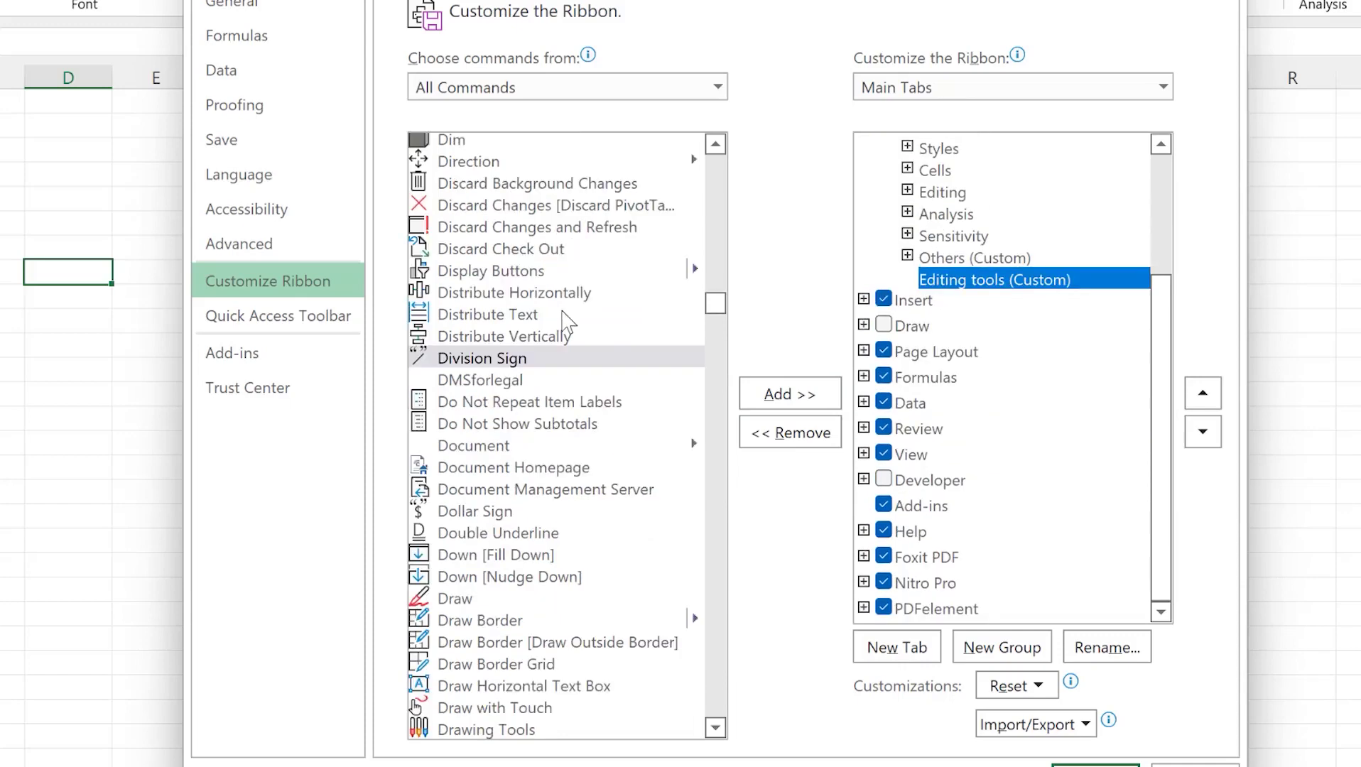
mouse_move(722, 307)
mouse_down()
mouse_move(719, 265)
mouse_move(720, 313)
mouse_up()
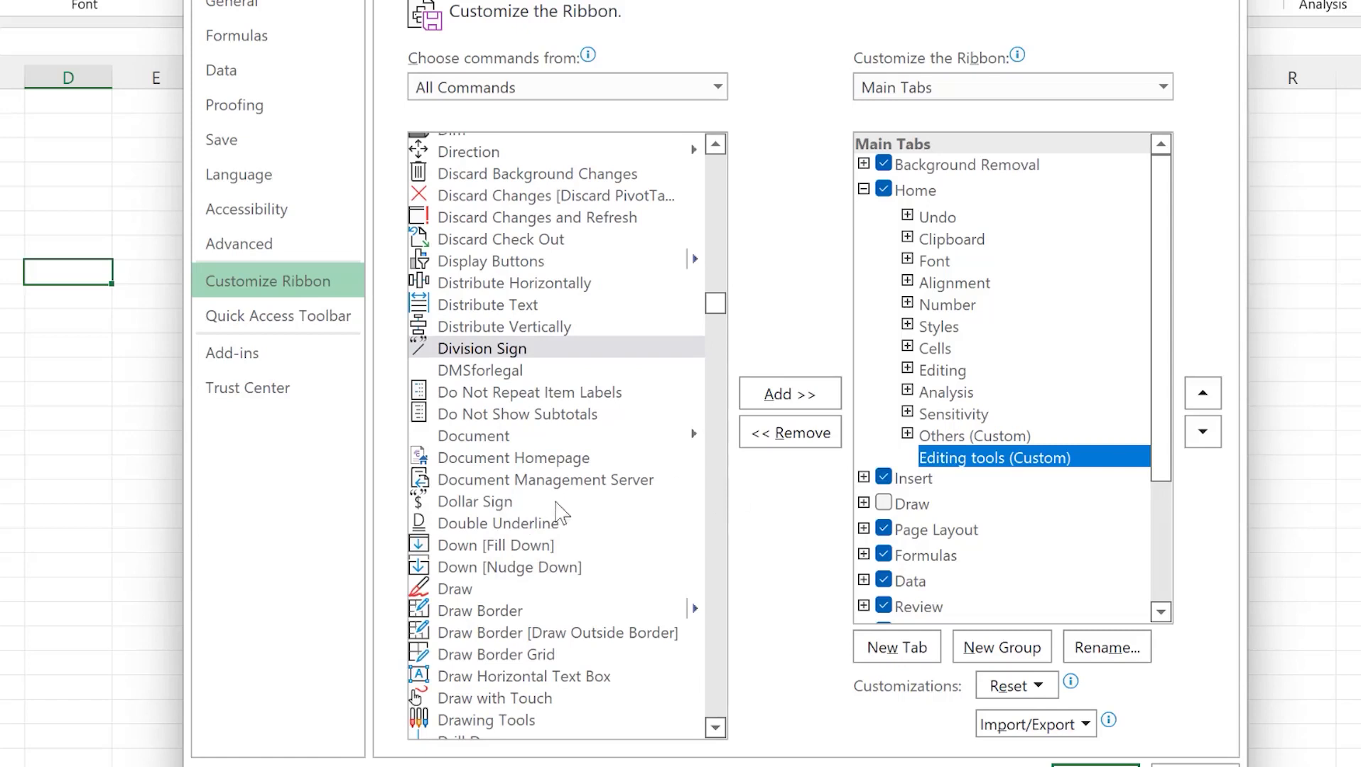
click(496, 501)
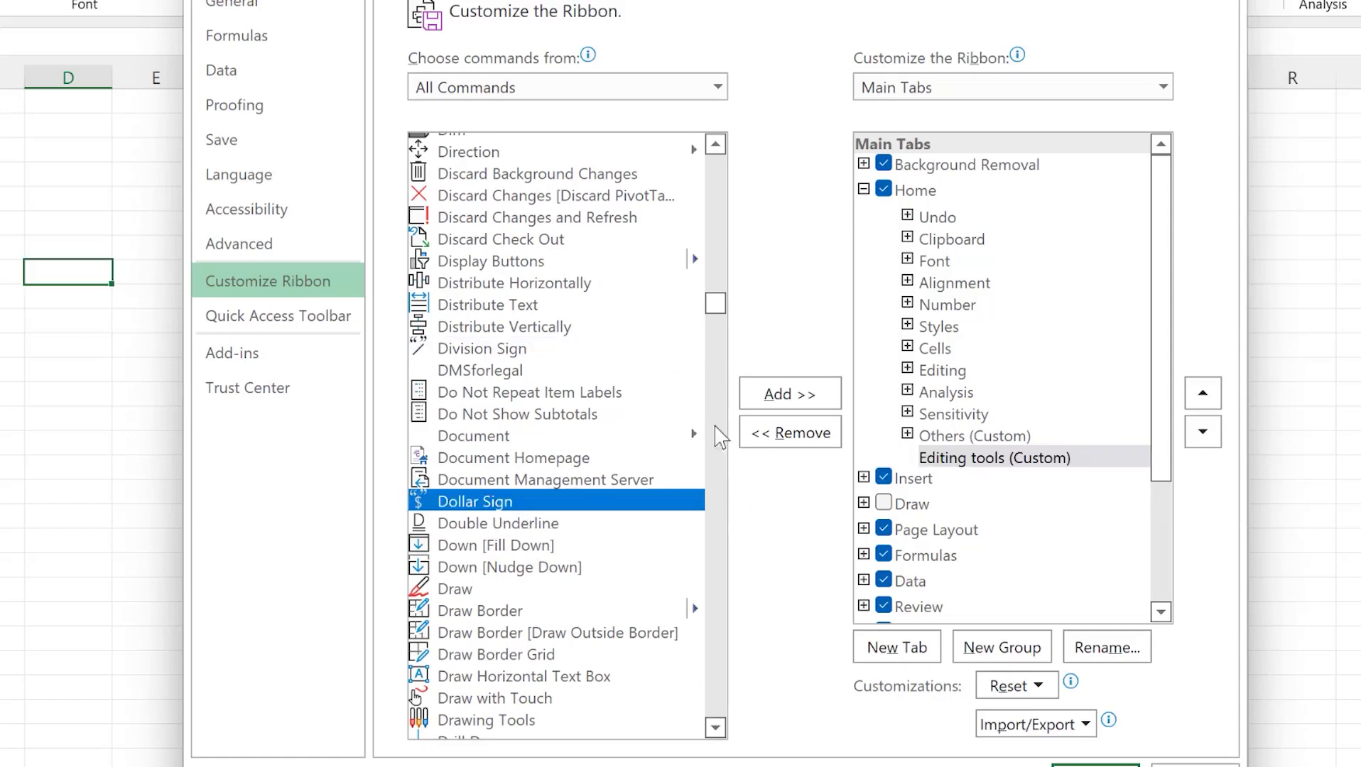
click(761, 410)
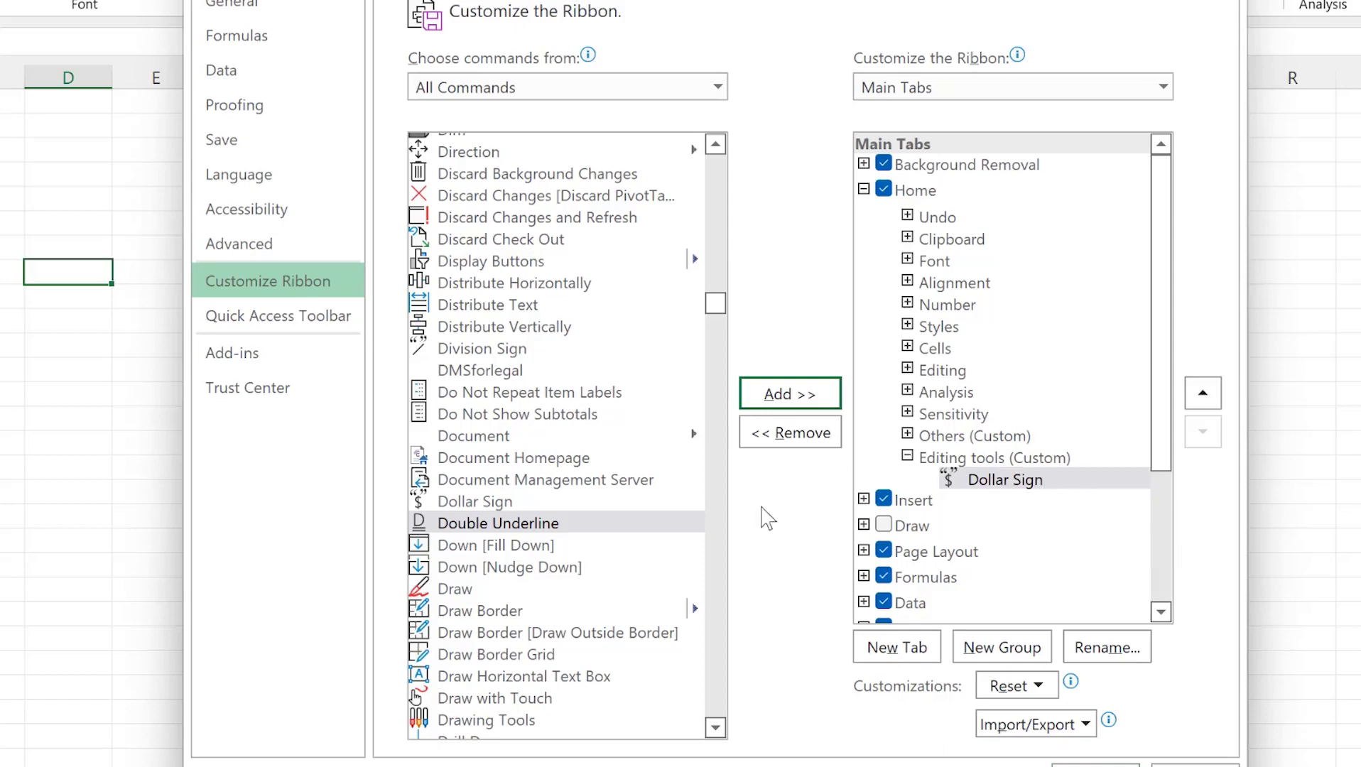
Step: Add Draw to the Editing tools group as well and confirm with OK
click(995, 466)
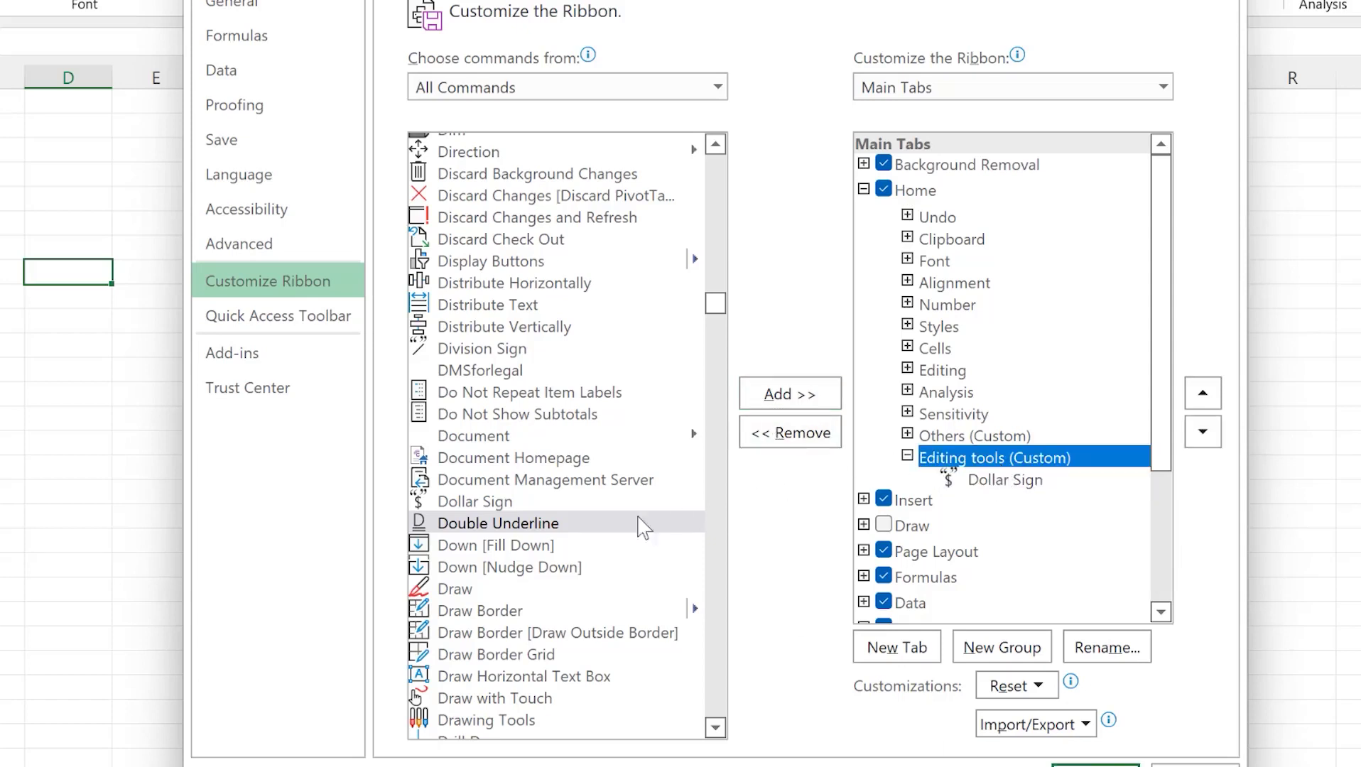
click(467, 594)
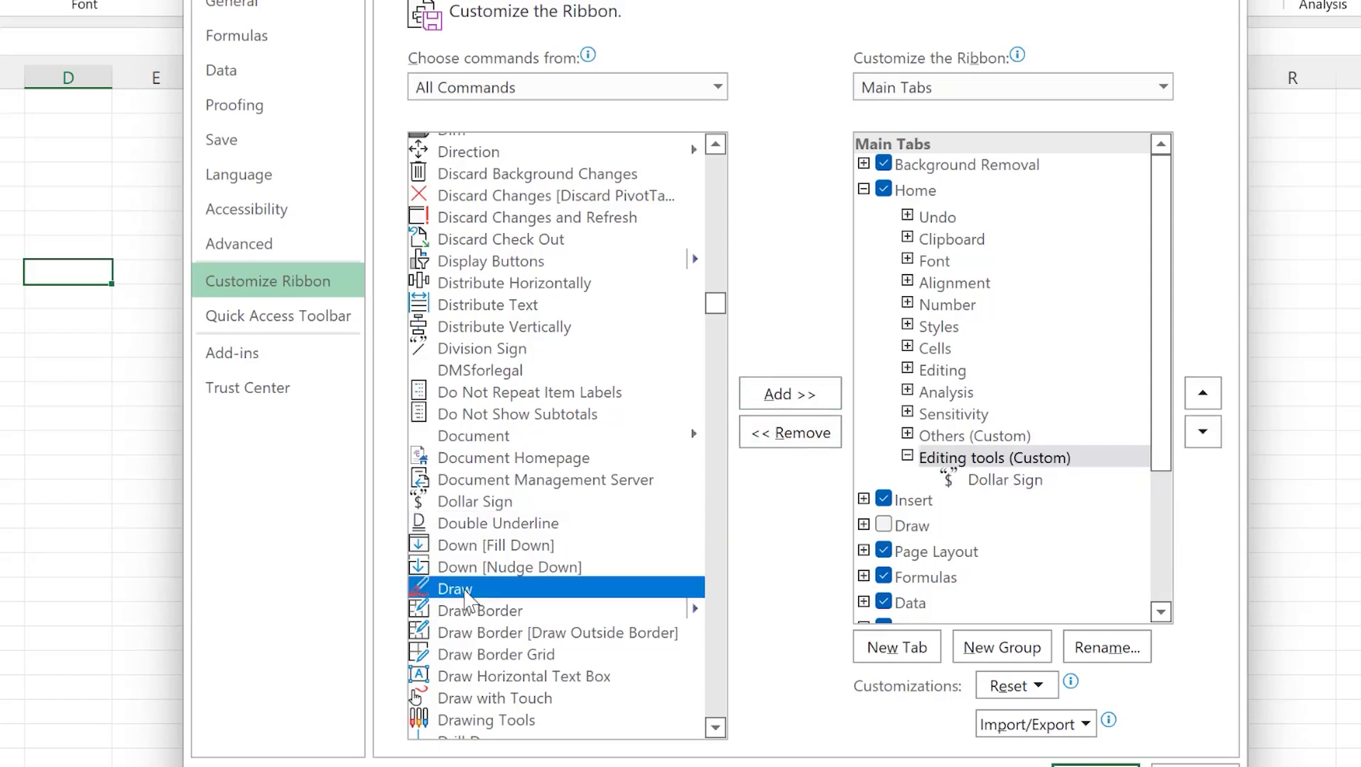
click(778, 399)
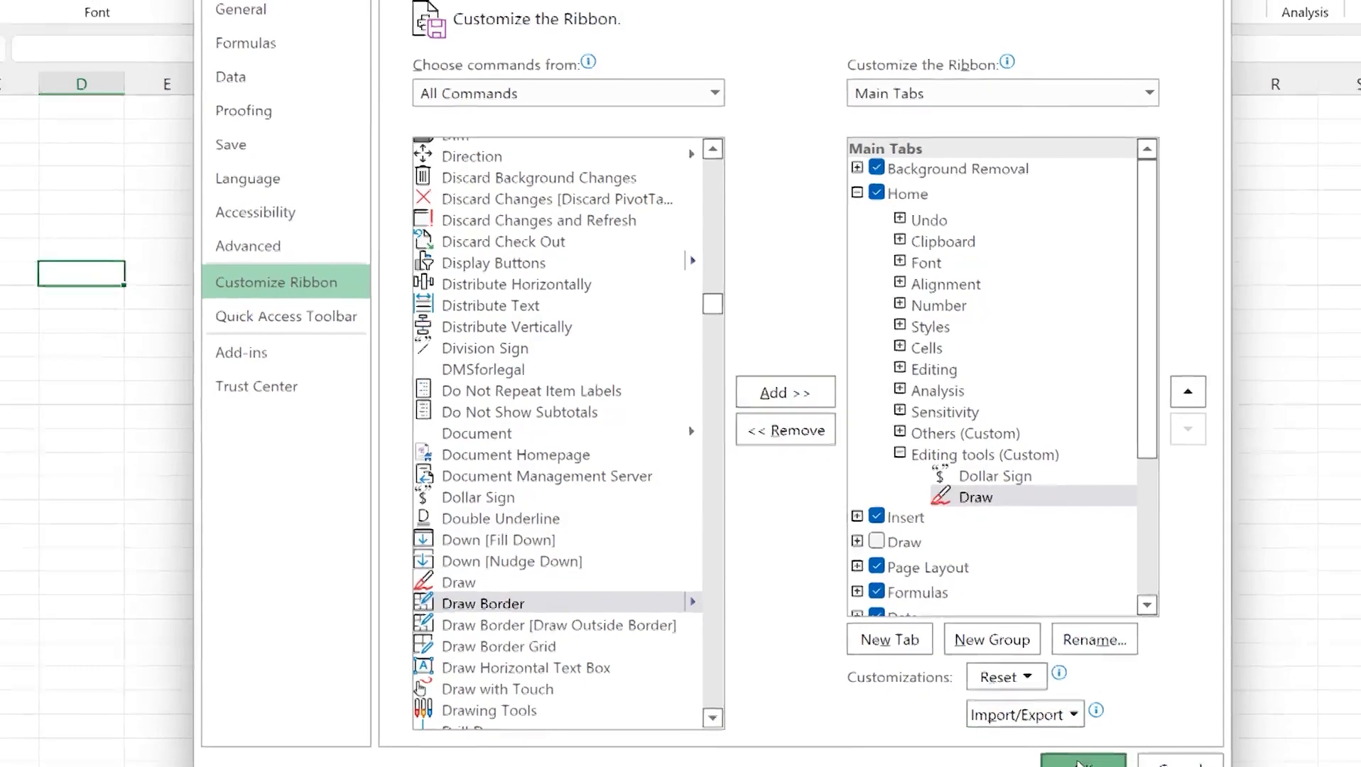
click(1096, 766)
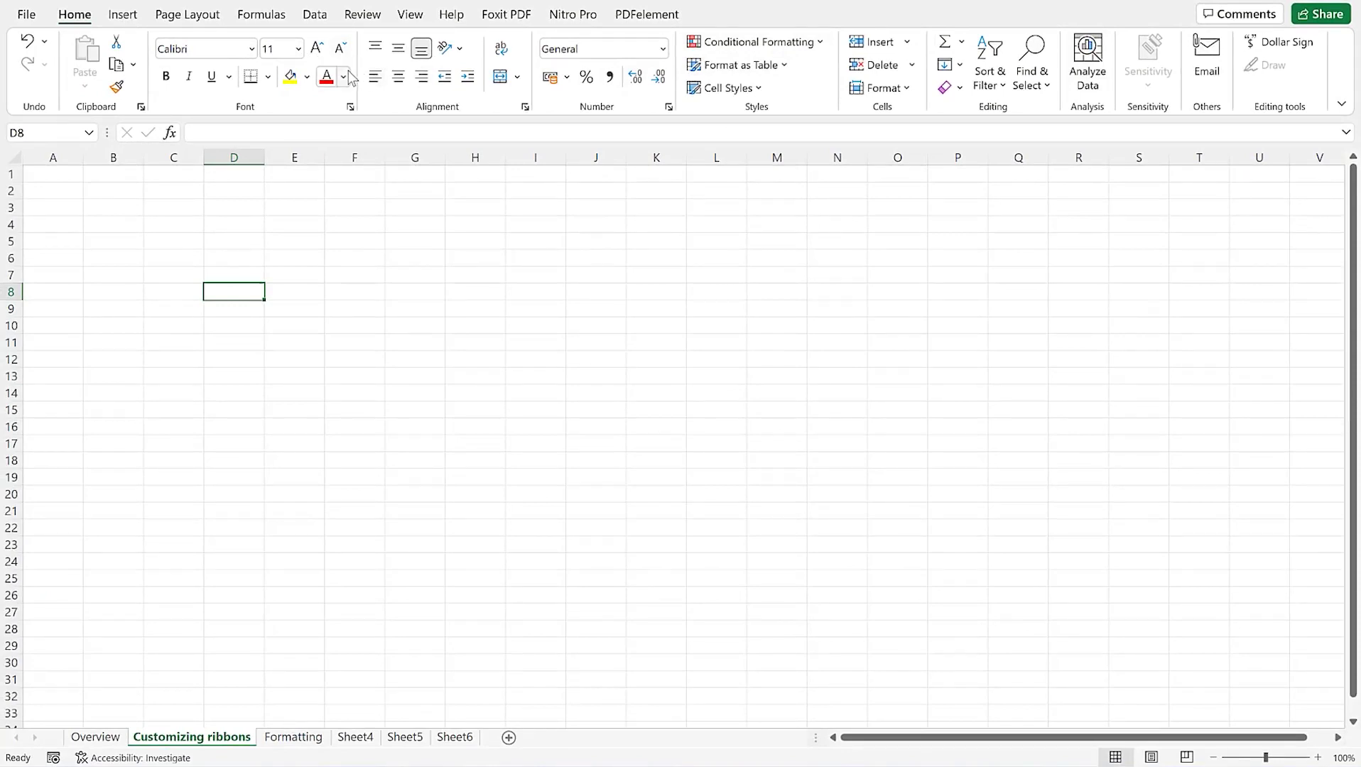
Step: Bring up the shortcut menu on the Home ribbon showing the new Editing tools group
right_click(386, 75)
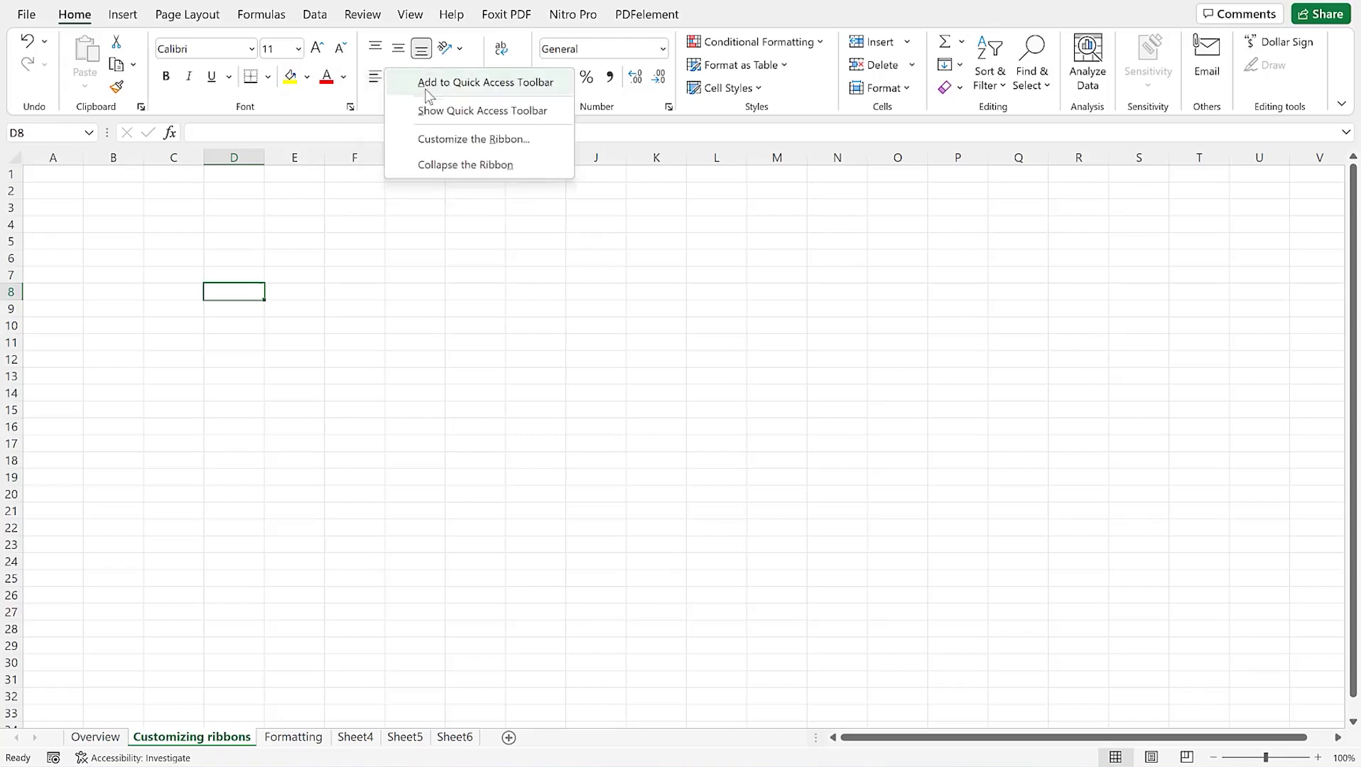
Step: Remove Dollar Sign from the Editing tools (Custom) group and apply with OK
click(459, 136)
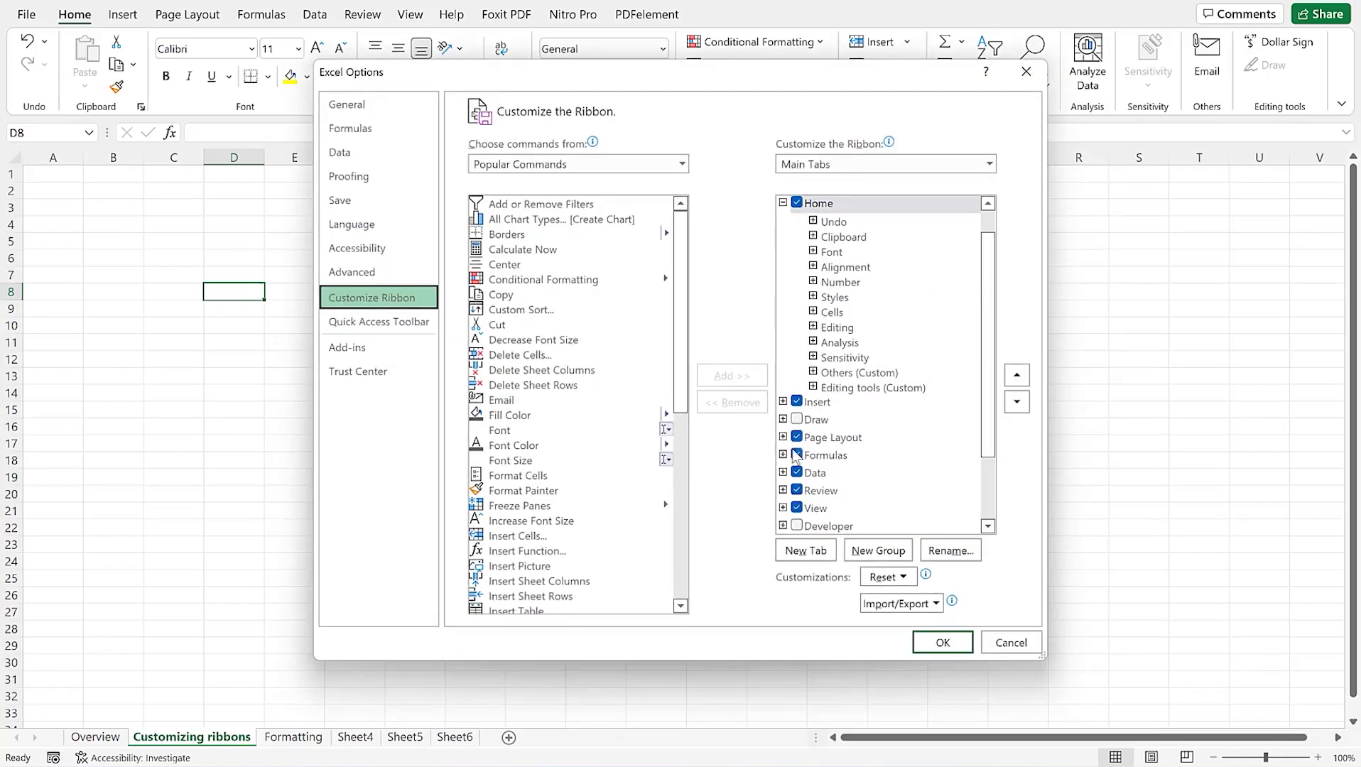
scroll(861, 463, down, 2)
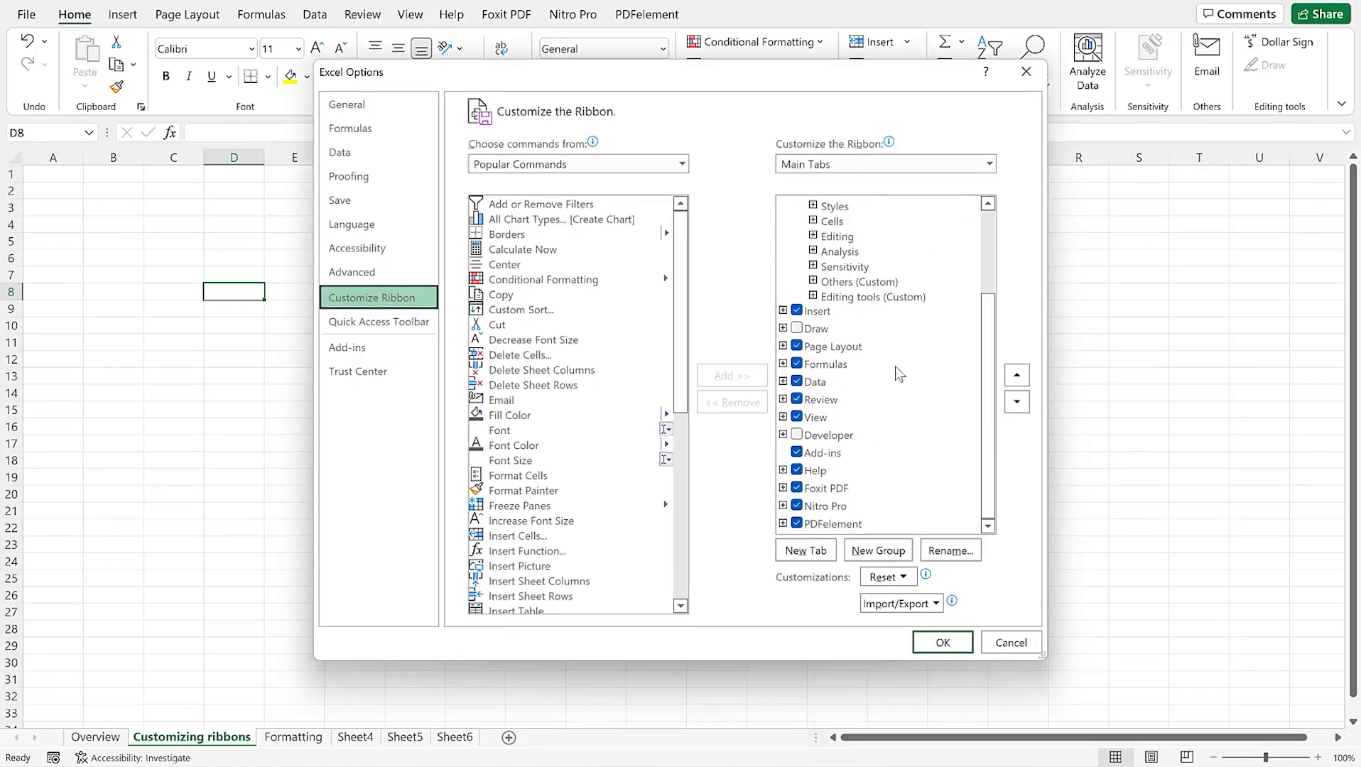
click(885, 298)
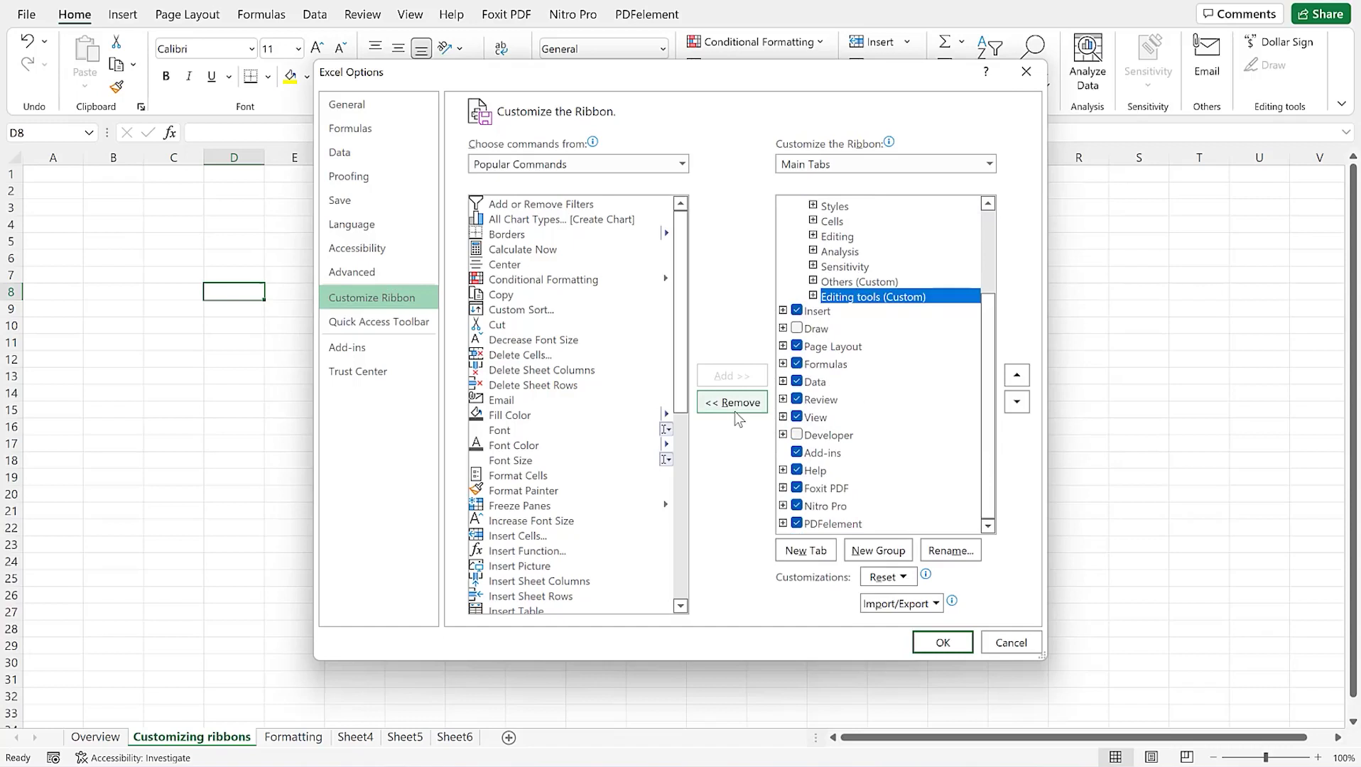
click(813, 296)
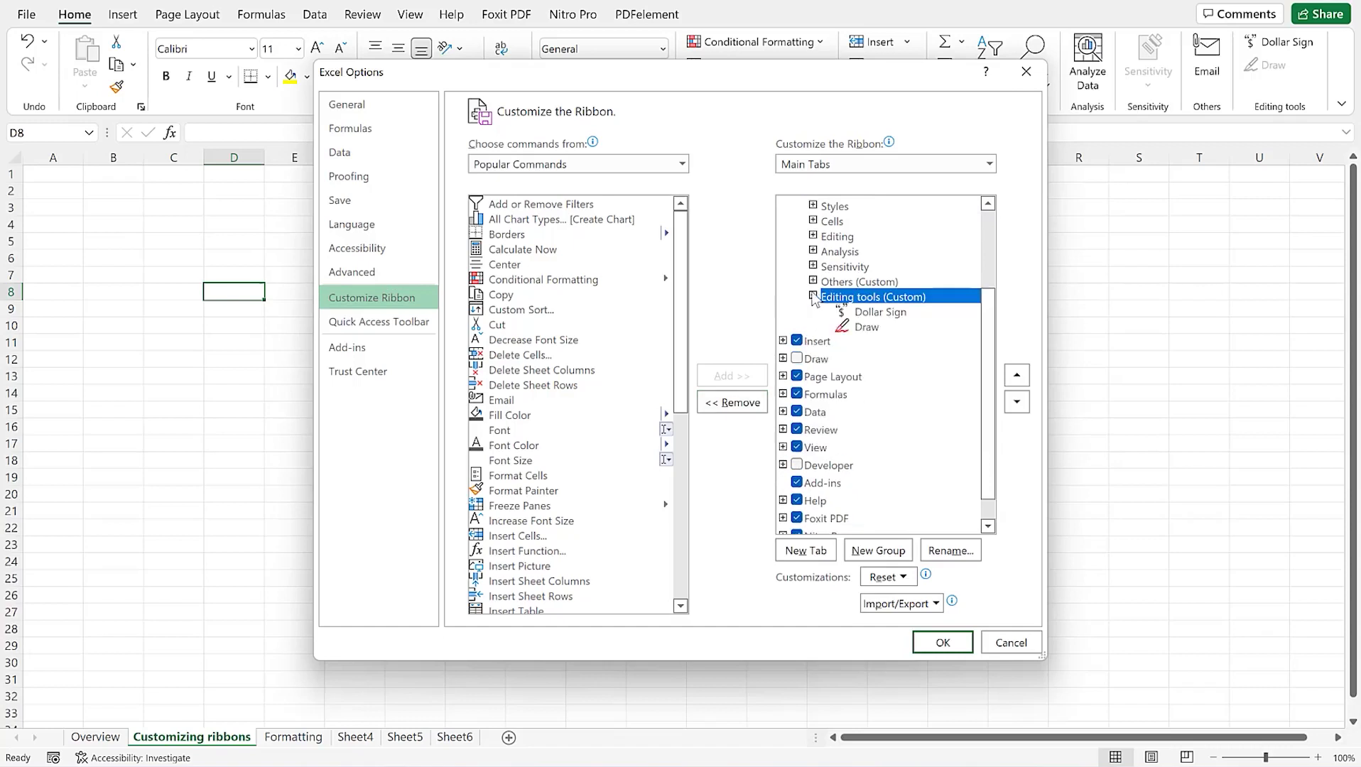
click(872, 314)
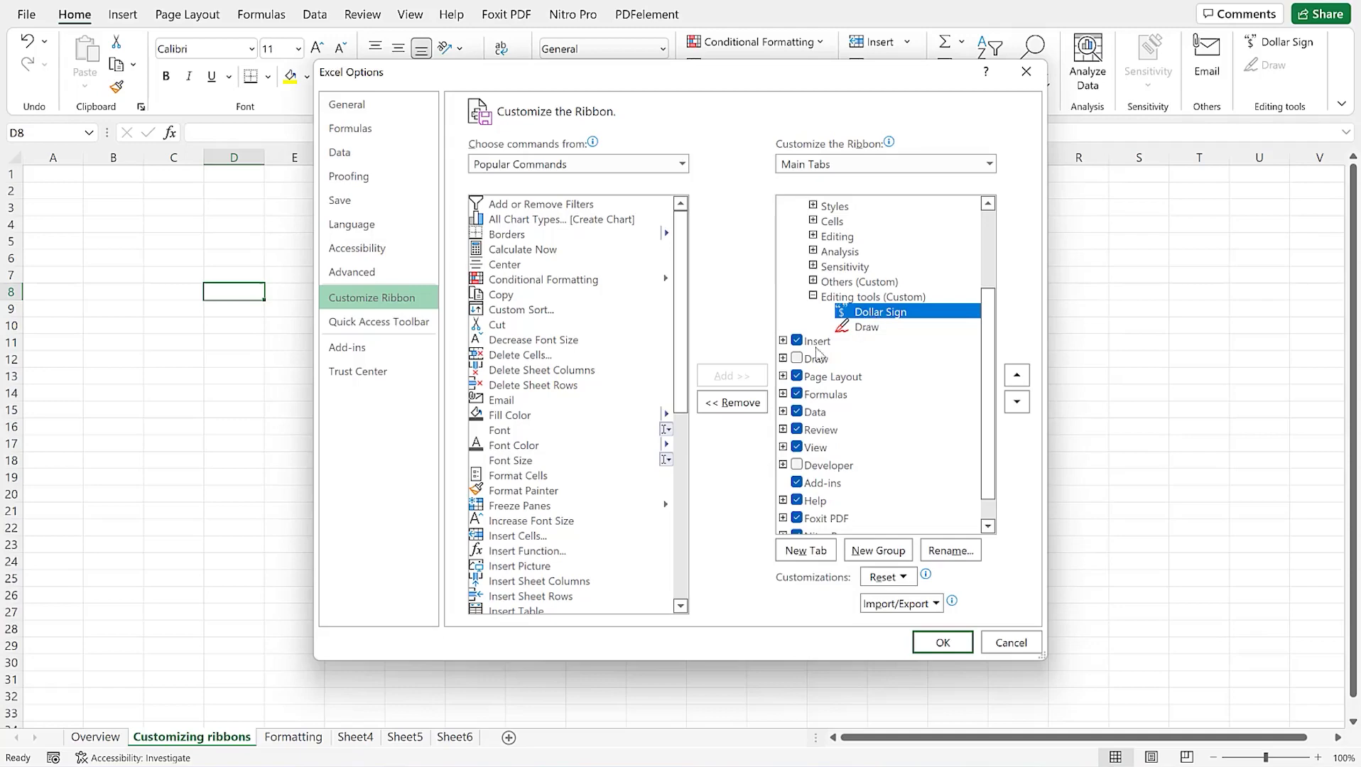
click(732, 403)
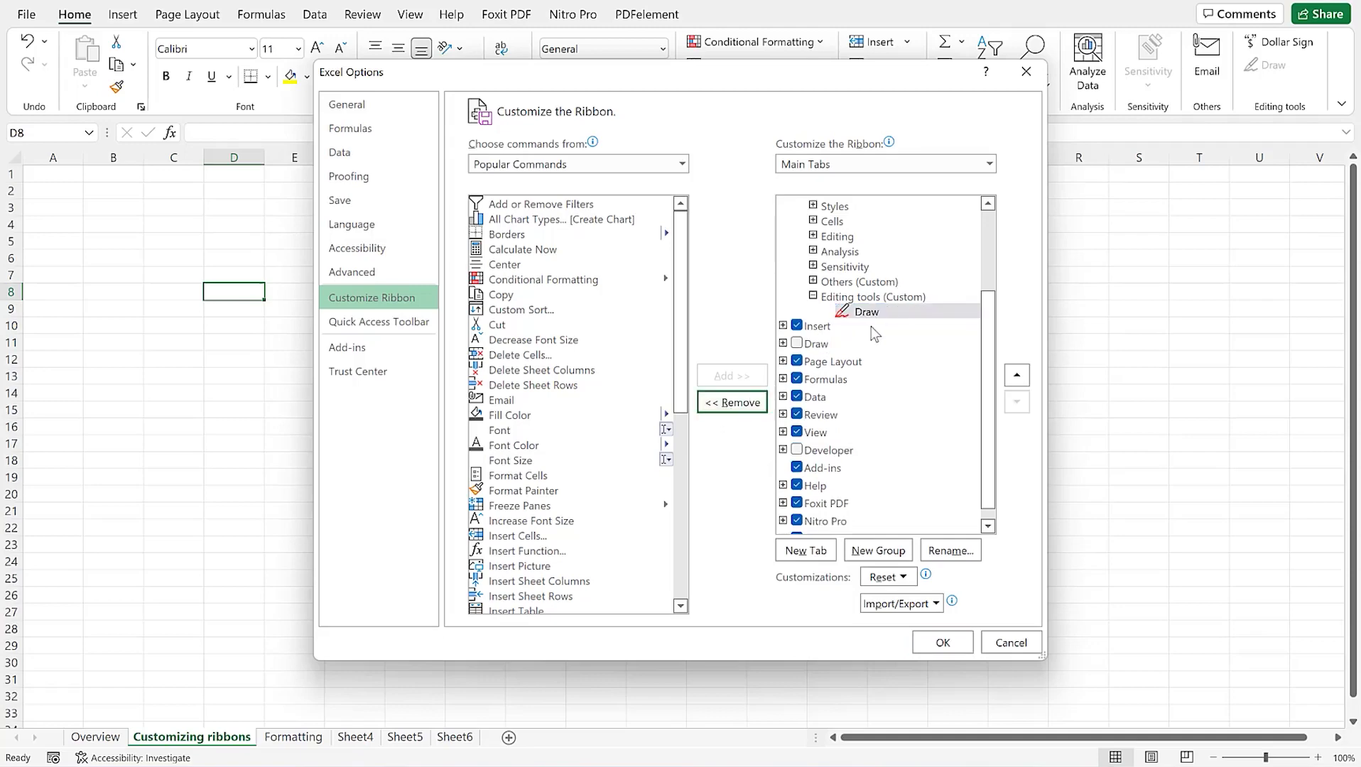
click(942, 643)
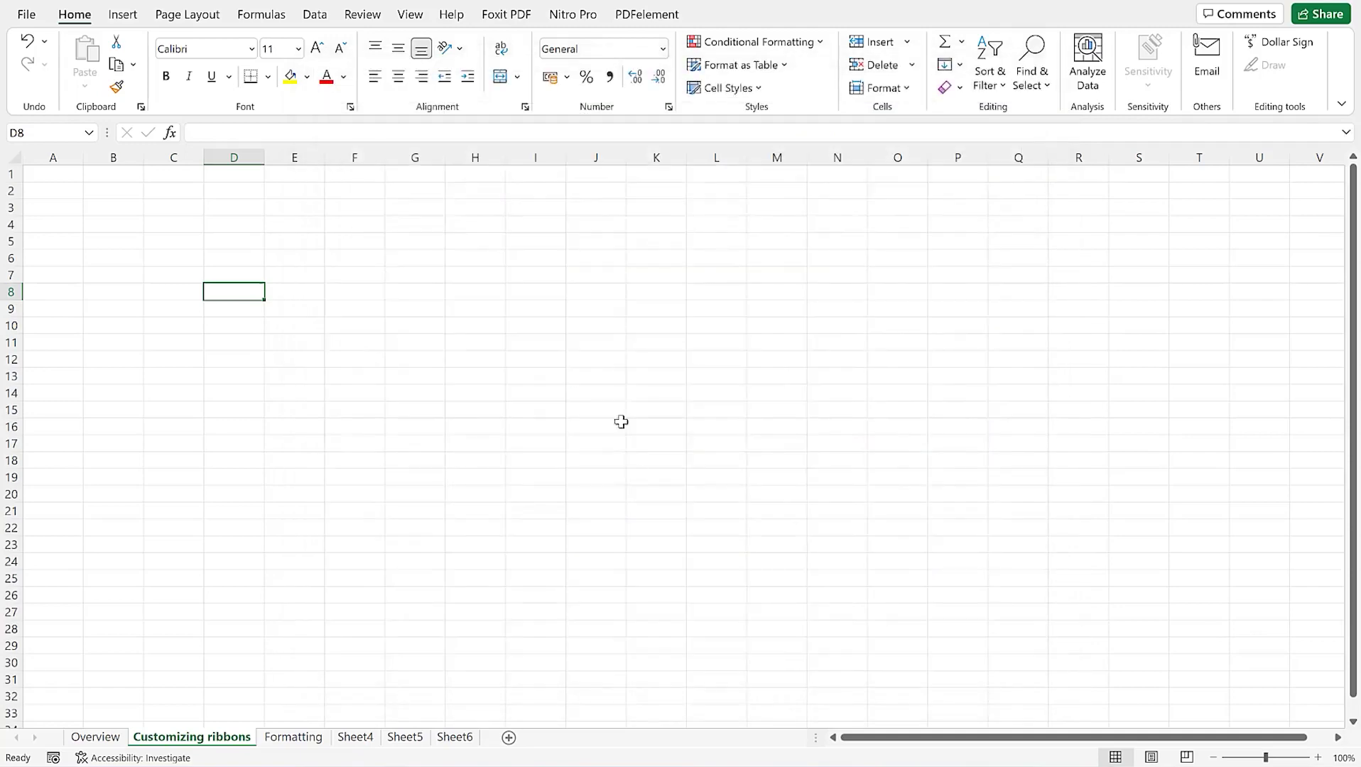